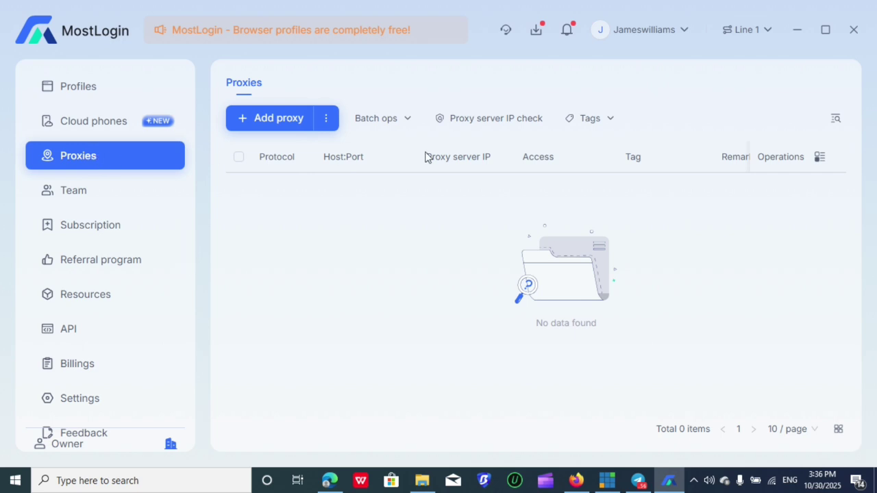
# Open the Add proxy form and look through the proxy protocol list.
pyautogui.moveTo(305, 122)
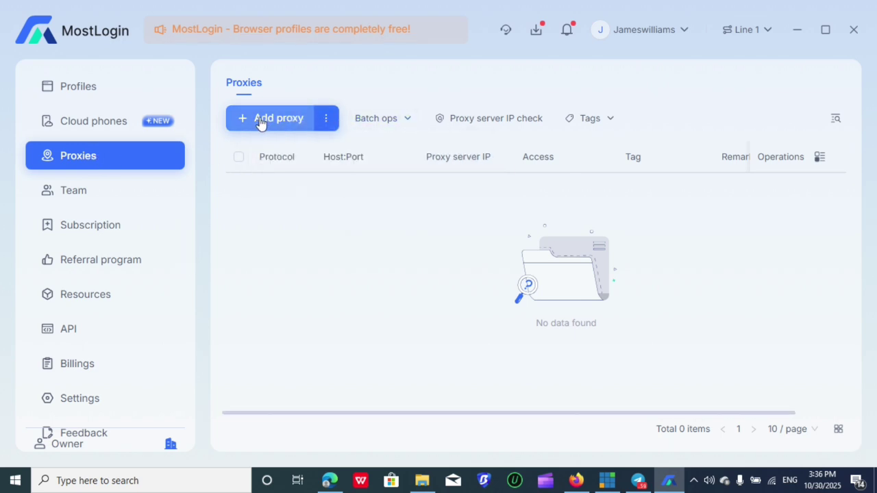
pyautogui.click(240, 120)
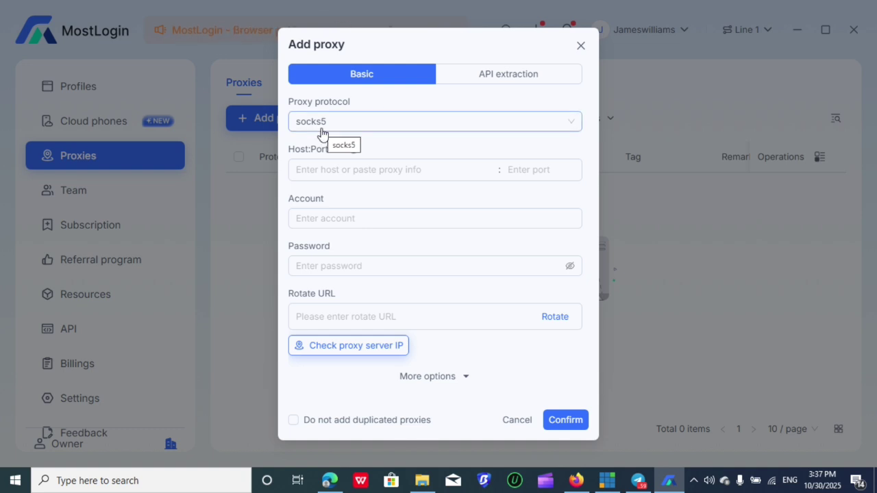
pyautogui.click(374, 122)
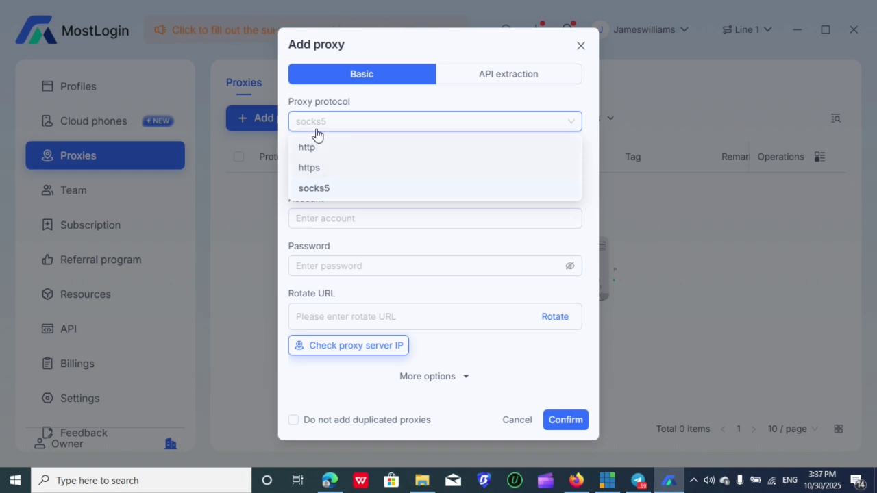
pyautogui.click(390, 121)
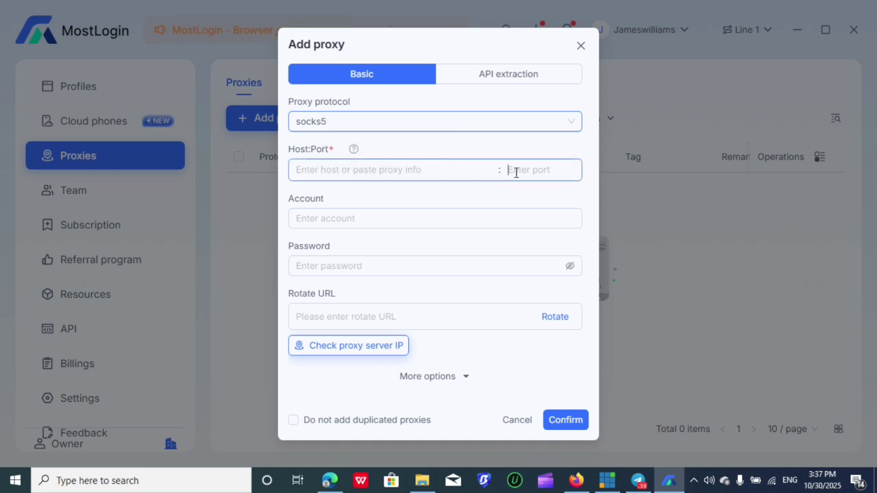
# Fill in the proxy's host:port, account and password.
pyautogui.click(545, 176)
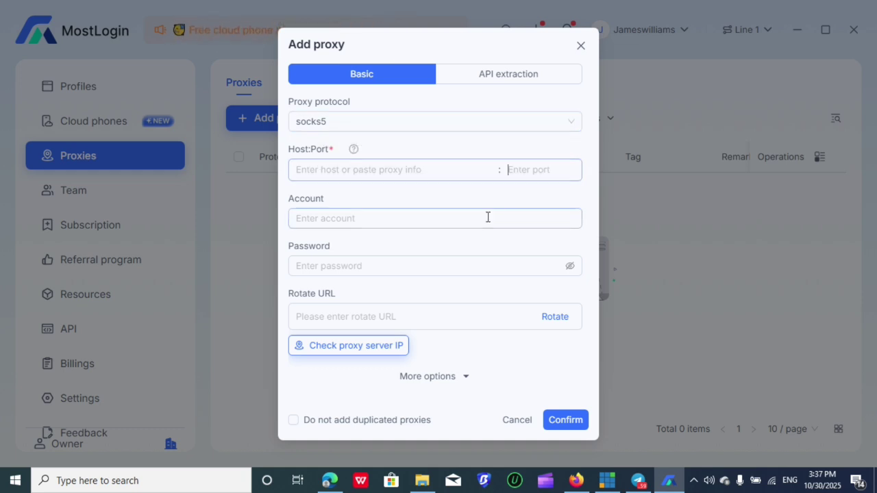
pyautogui.click(352, 217)
pyautogui.click(349, 264)
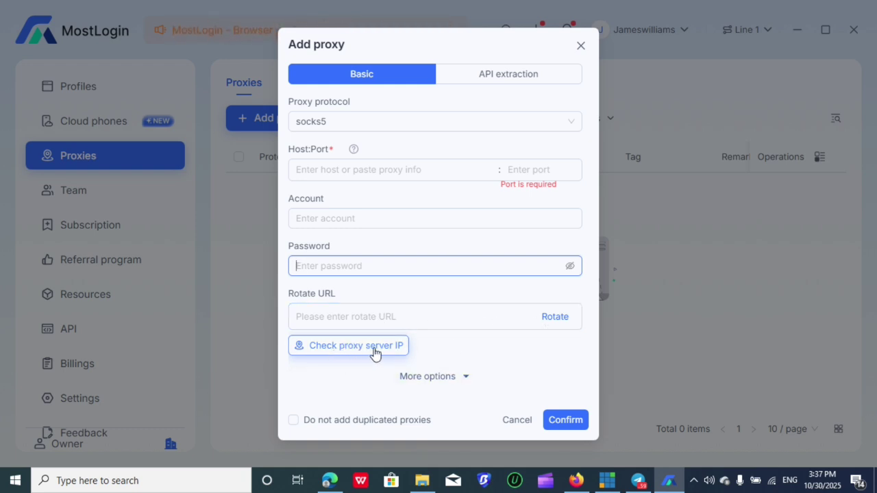
pyautogui.click(471, 135)
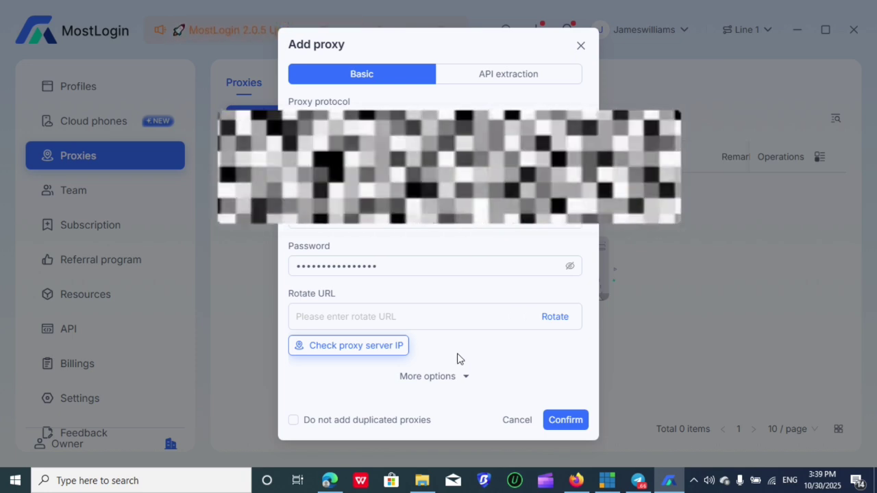
# Check that the proxy IP is in Minneapolis, US, and confirm saving the proxy.
pyautogui.click(333, 346)
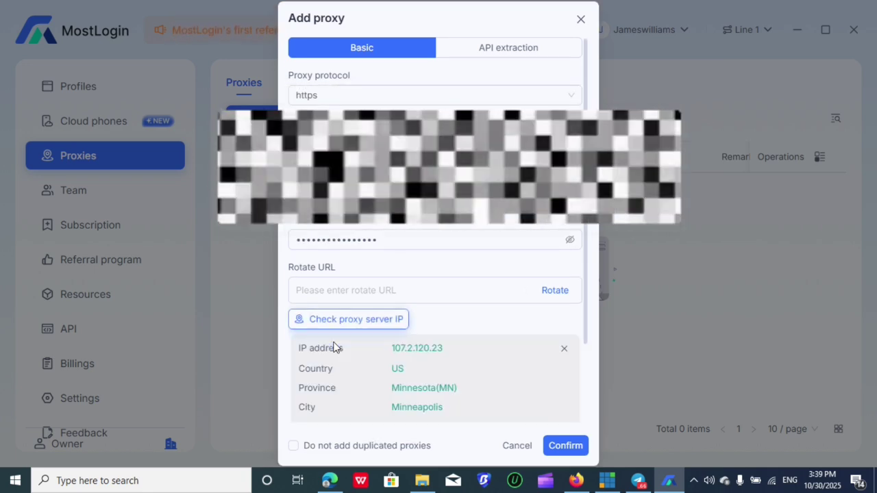
pyautogui.scroll(-3, 323, 335)
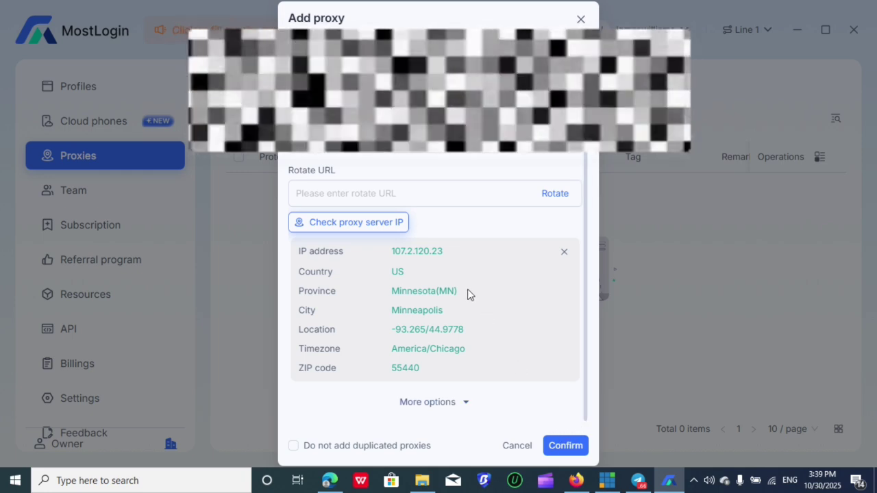
pyautogui.click(570, 450)
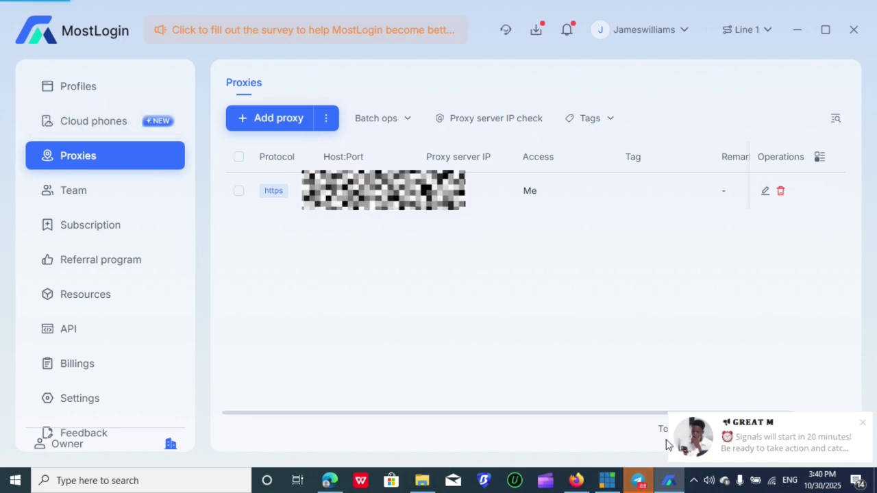
# Switch to Cloud phones, then bring Firefox with the MostLogin features page forward.
pyautogui.click(861, 423)
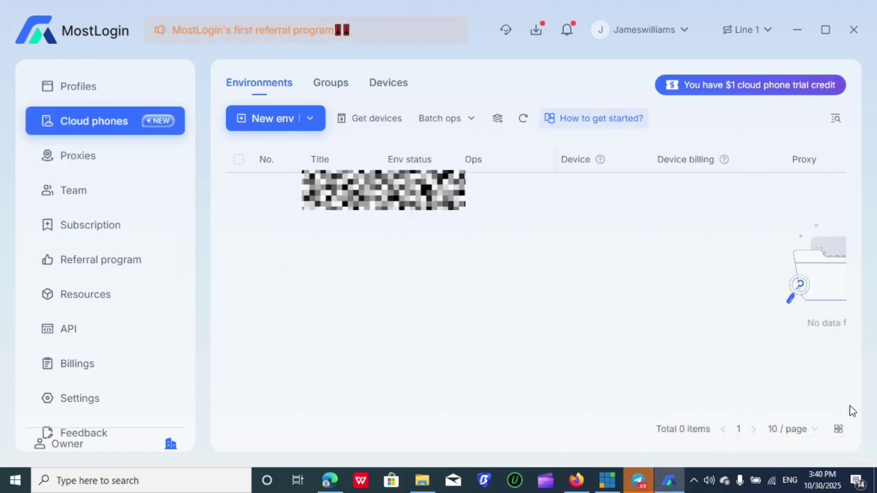
pyautogui.moveTo(691, 85)
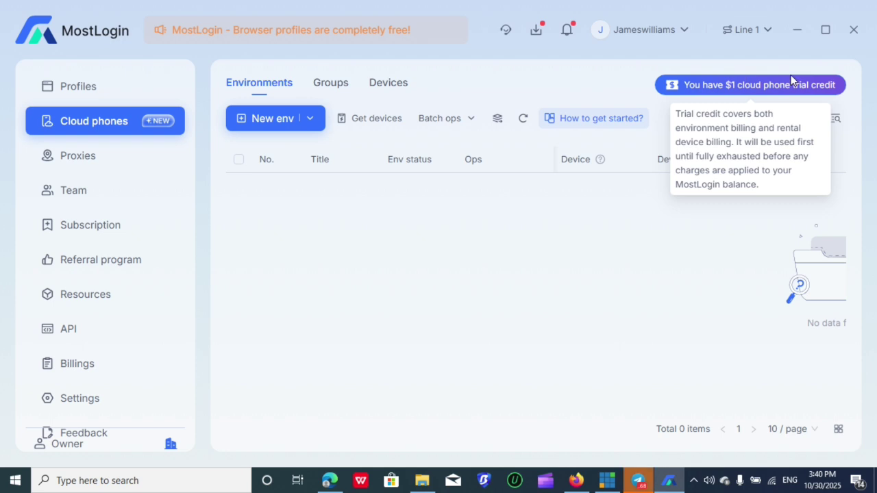
pyautogui.click(584, 482)
pyautogui.moveTo(240, 133)
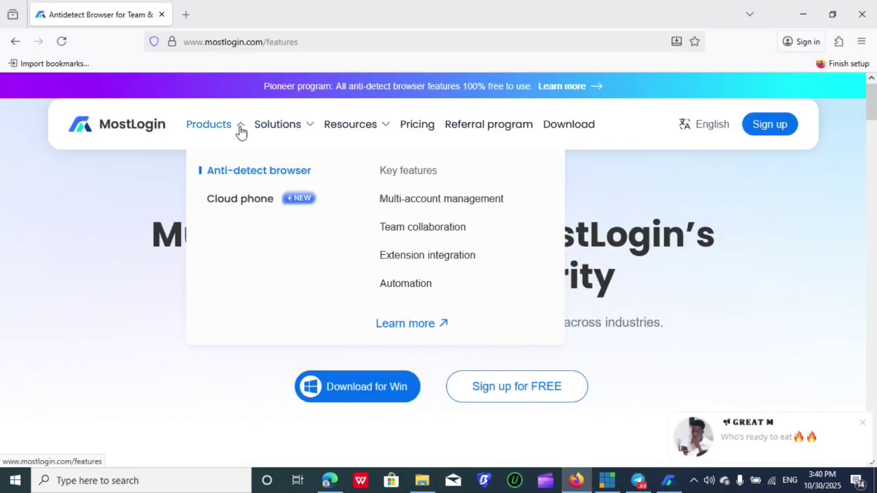
# Open the MostLogin Cloud phone product page.
pyautogui.click(258, 204)
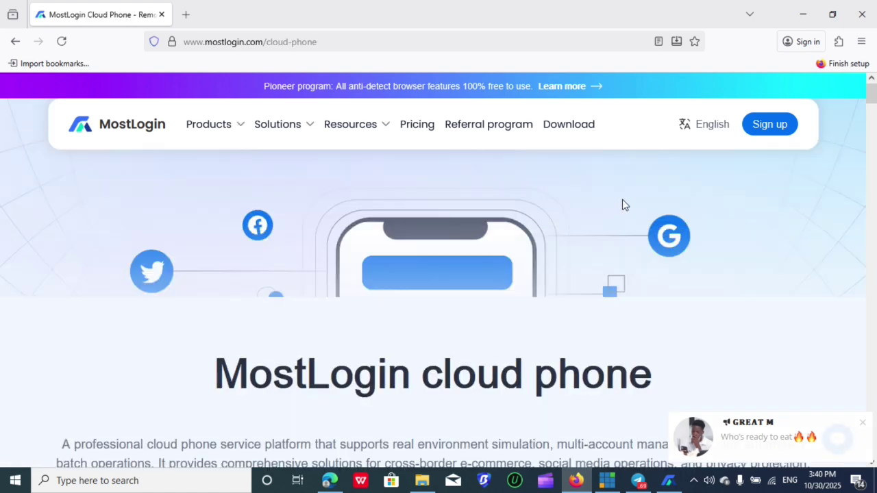
pyautogui.scroll(-5, 616, 202)
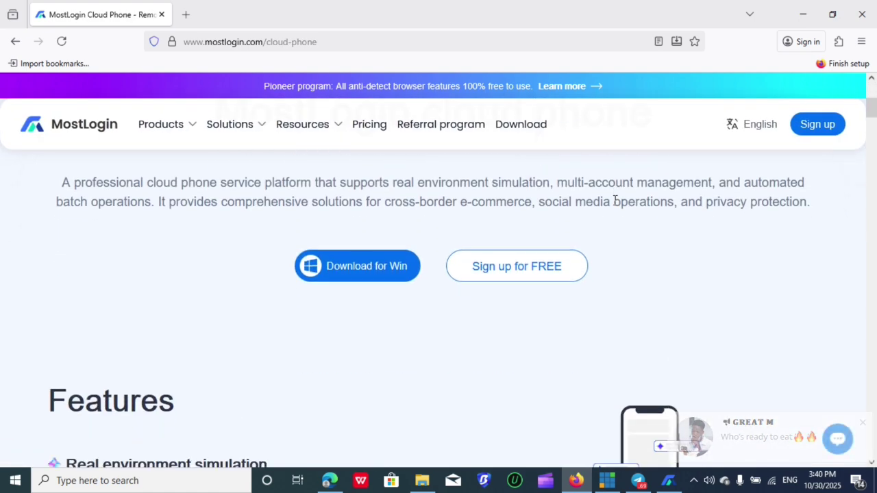
pyautogui.scroll(5, 614, 200)
# Jump to the cloud phone pricing section and review the rates, noting Max $1.6/day.
pyautogui.moveTo(241, 131)
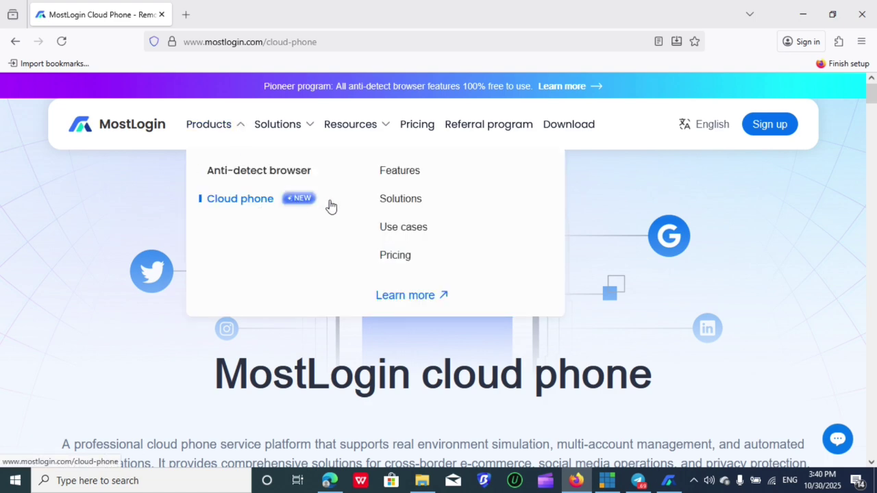
pyautogui.click(394, 256)
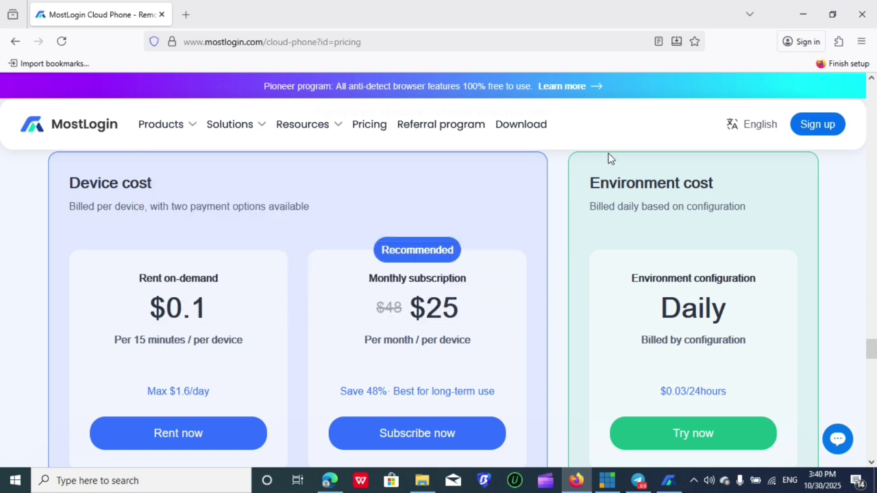
pyautogui.scroll(-2, 808, 212)
pyautogui.scroll(2, 253, 281)
pyautogui.scroll(-2, 154, 363)
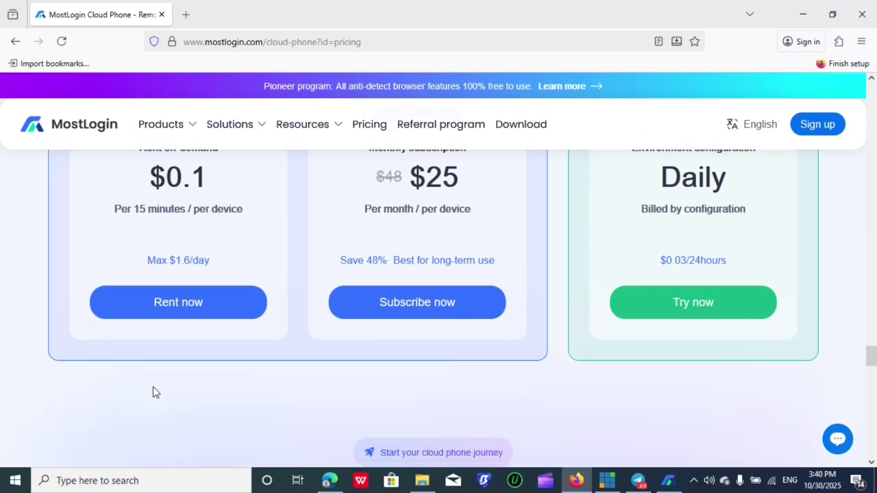
pyautogui.moveTo(149, 261); pyautogui.dragTo(224, 260)
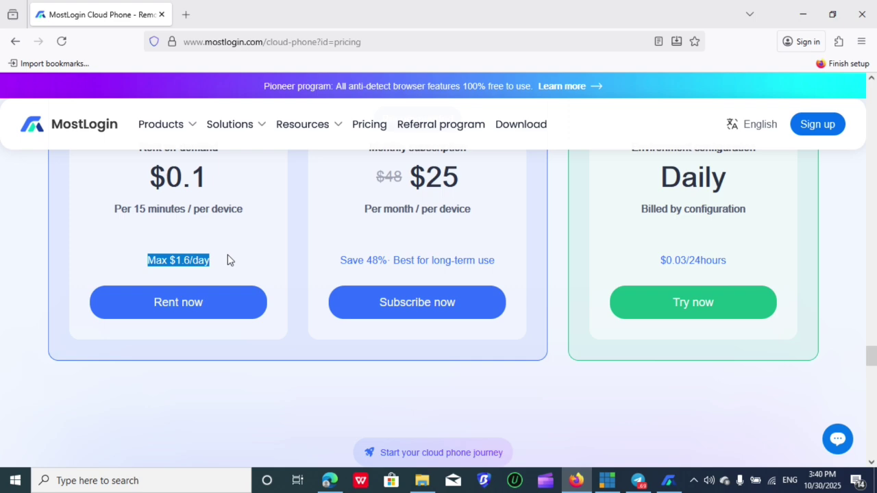
pyautogui.scroll(3, 232, 256)
pyautogui.scroll(-3, 441, 245)
pyautogui.scroll(3, 440, 245)
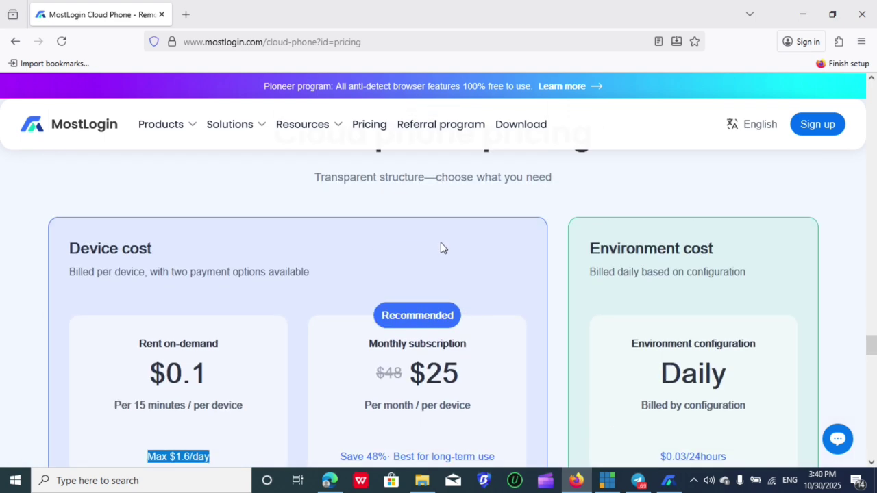
pyautogui.scroll(-2, 440, 249)
pyautogui.click(488, 269)
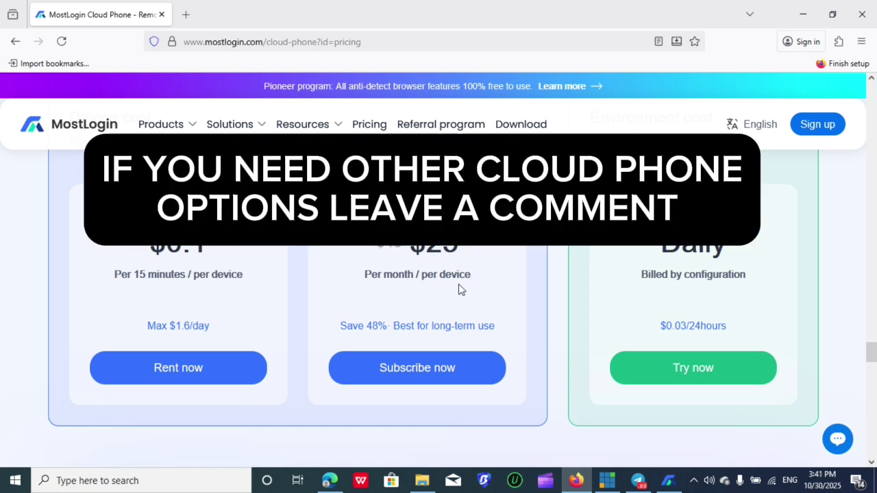
# Minimize Firefox to return to MostLogin's Cloud phones Environments page.
pyautogui.click(800, 15)
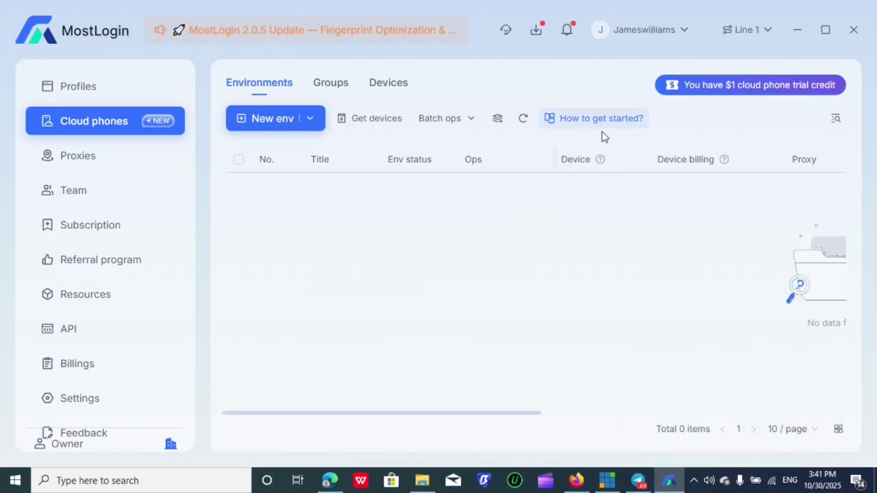
pyautogui.moveTo(729, 84)
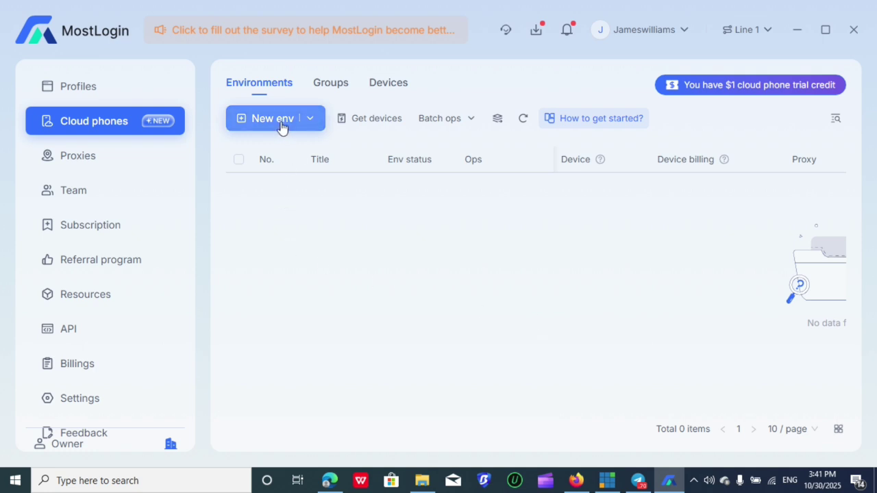
# Look over buying cloud phone devices and the proxy list, then return to the empty Environments list.
pyautogui.click(377, 118)
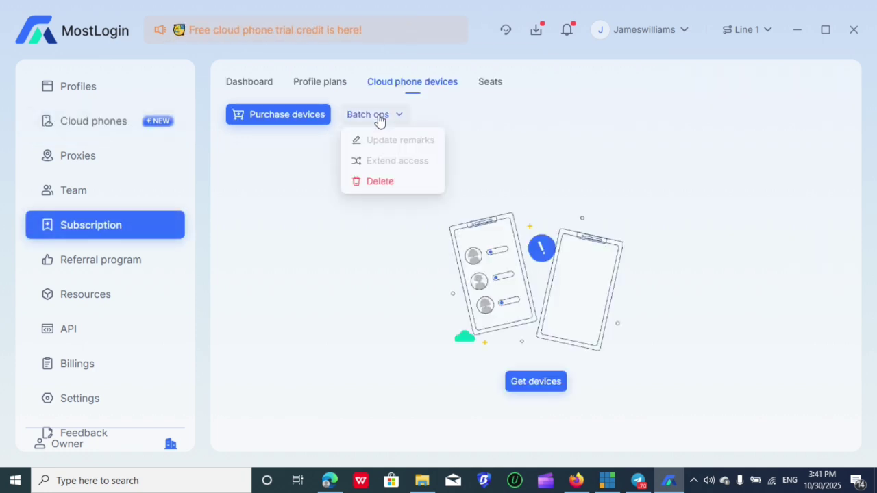
pyautogui.click(286, 117)
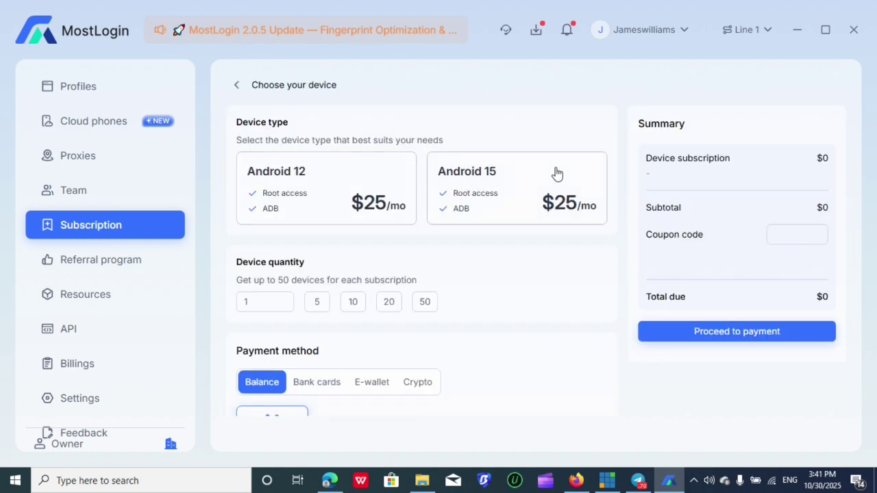
pyautogui.scroll(-1, 429, 338)
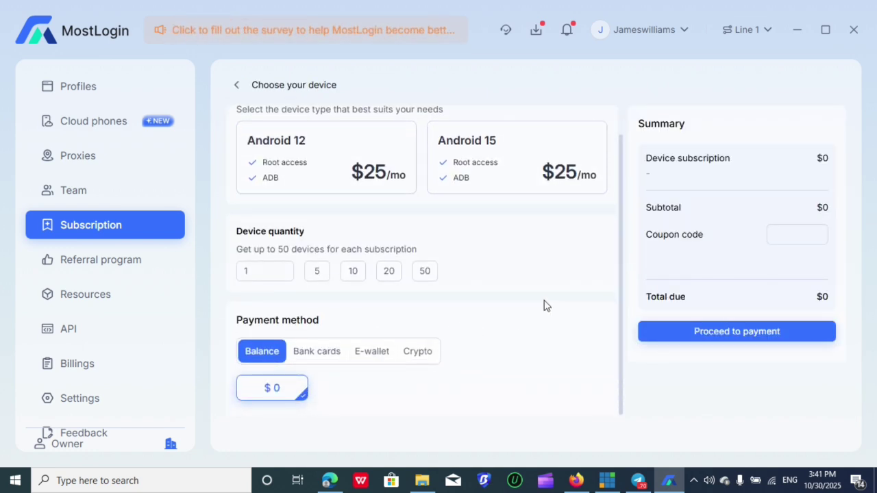
pyautogui.scroll(1, 552, 296)
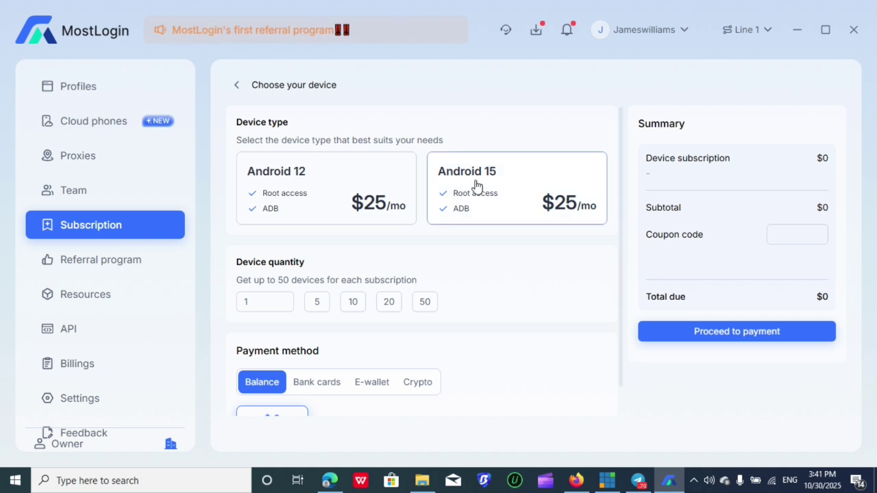
pyautogui.click(58, 159)
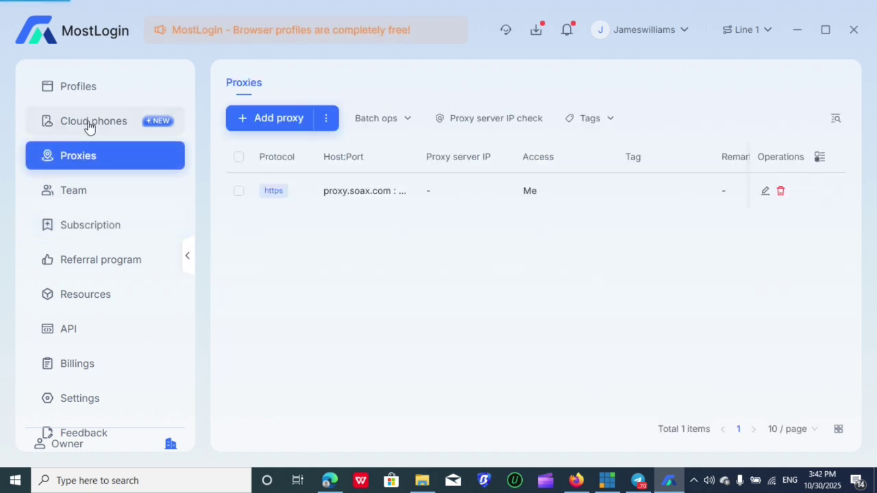
pyautogui.click(89, 126)
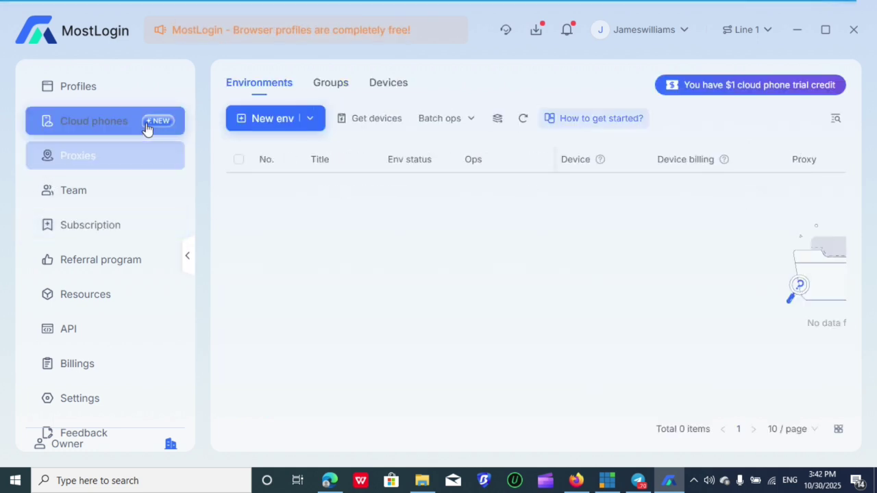
# Start a new environment and select Android 15 after comparing Android 12 rates.
pyautogui.click(296, 119)
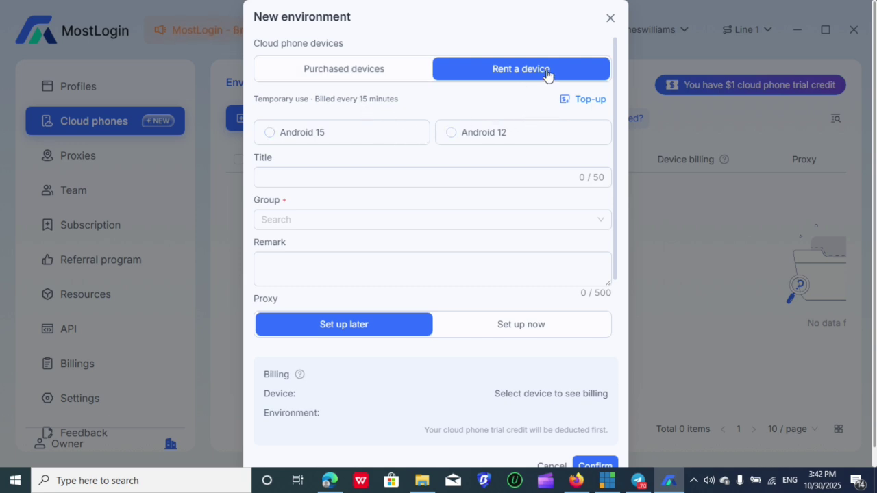
pyautogui.click(275, 133)
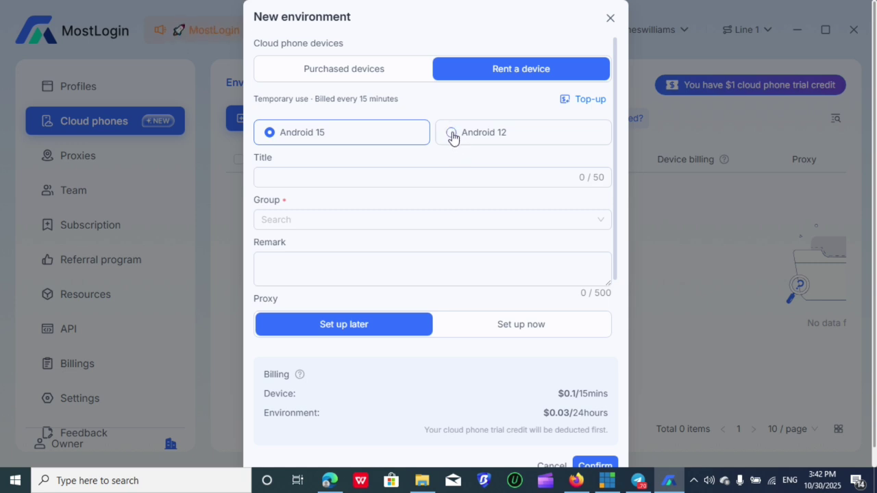
pyautogui.click(452, 134)
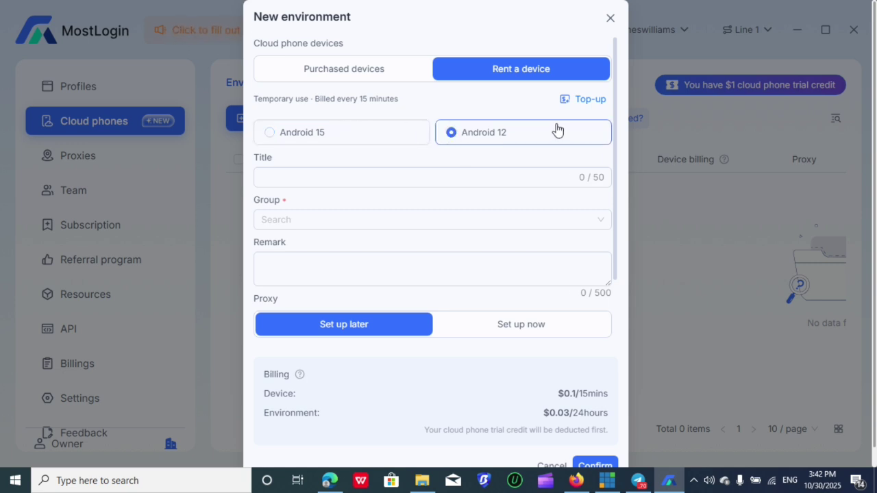
pyautogui.moveTo(538, 393); pyautogui.dragTo(591, 395)
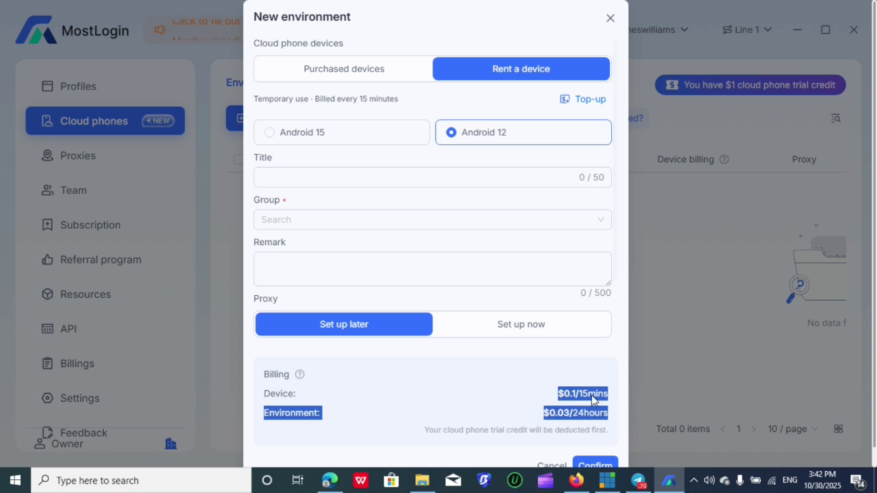
pyautogui.click(303, 136)
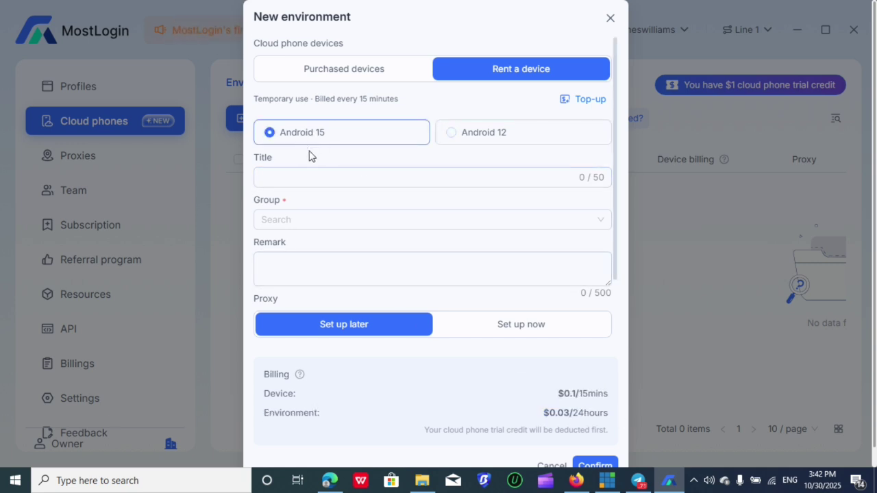
# Title the environment 'USA CLOUD PHONE' and scroll down to the Proxy settings.
pyautogui.click(391, 183)
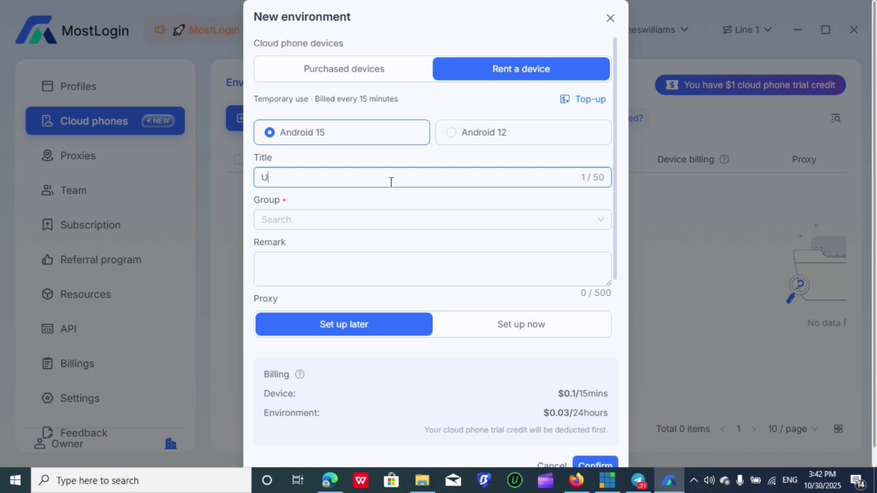
pyautogui.write('USA CLOUD')
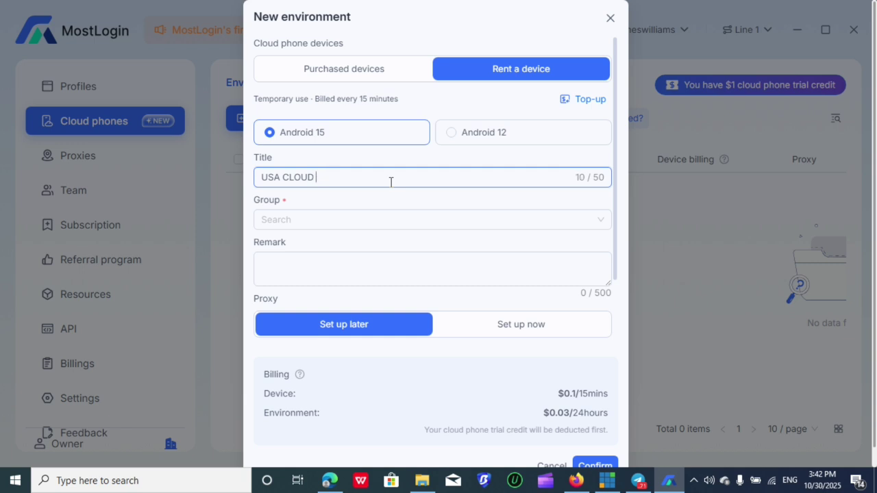
pyautogui.write(' PHONE')
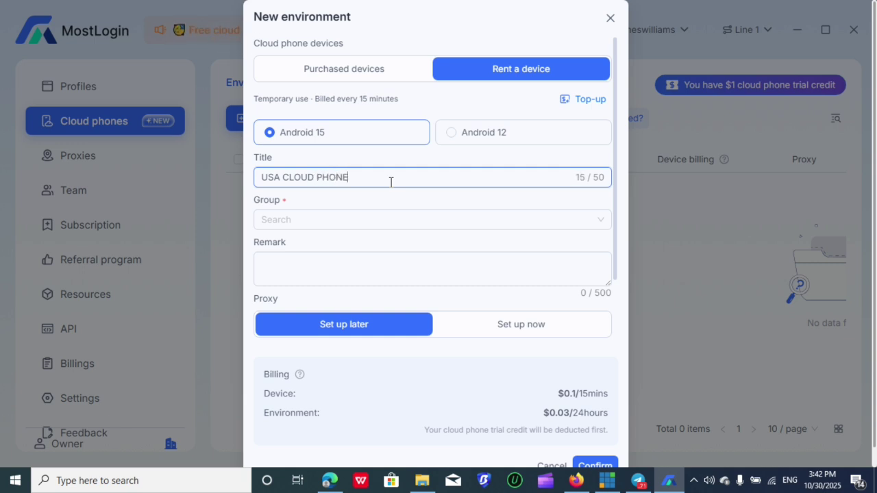
pyautogui.scroll(-1, 411, 219)
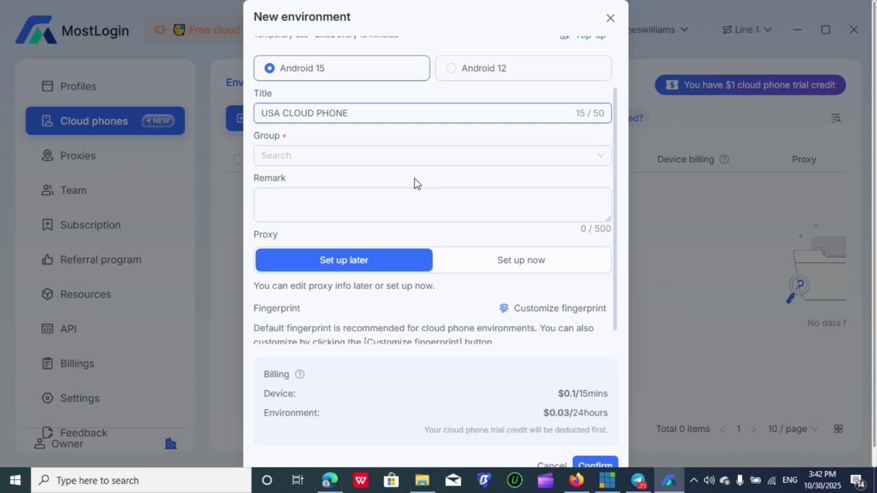
pyautogui.scroll(-1, 413, 184)
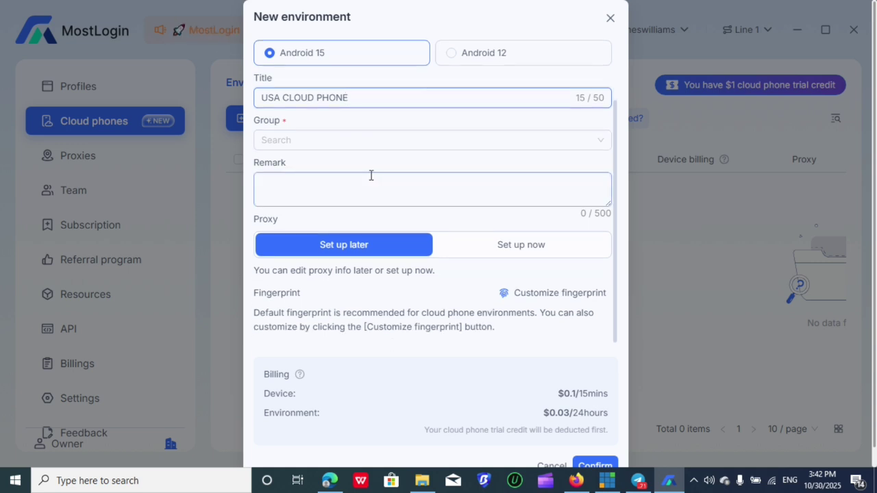
pyautogui.click(347, 180)
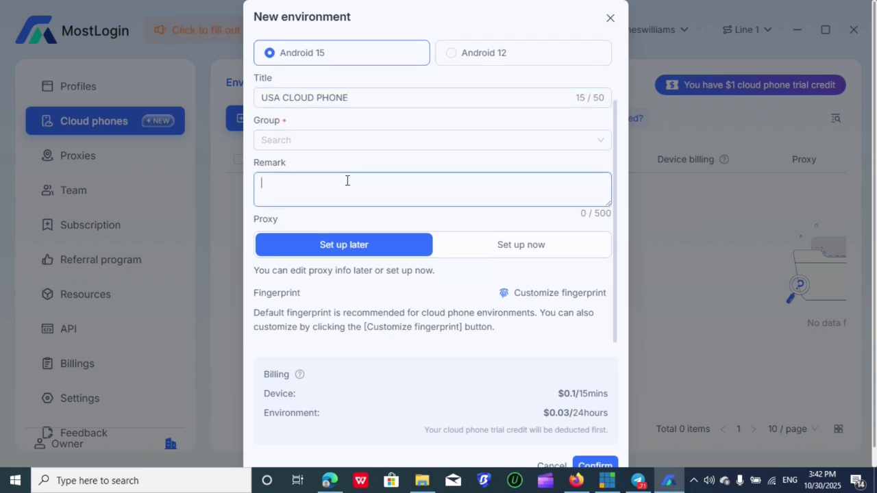
pyautogui.scroll(-1, 352, 190)
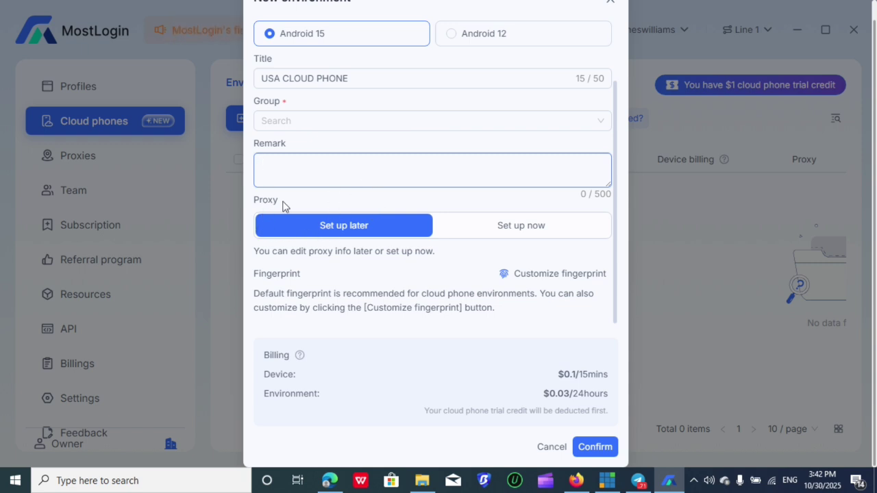
pyautogui.moveTo(284, 205); pyautogui.dragTo(251, 200)
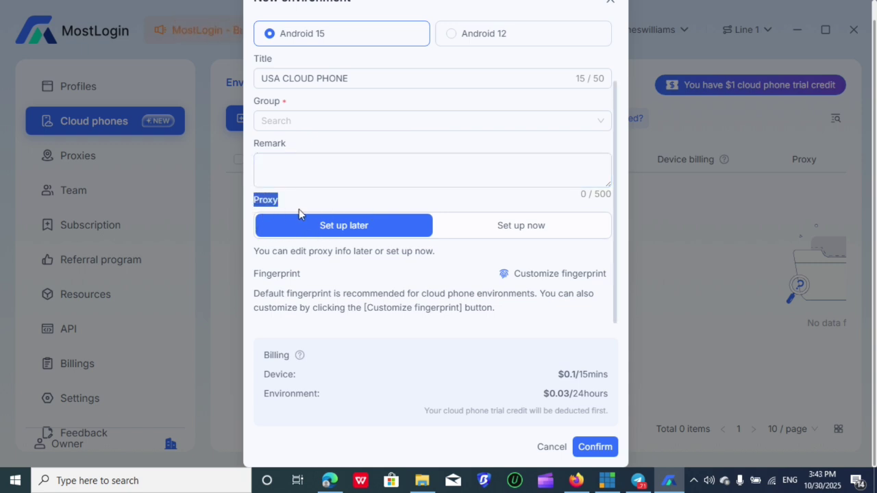
pyautogui.click(320, 208)
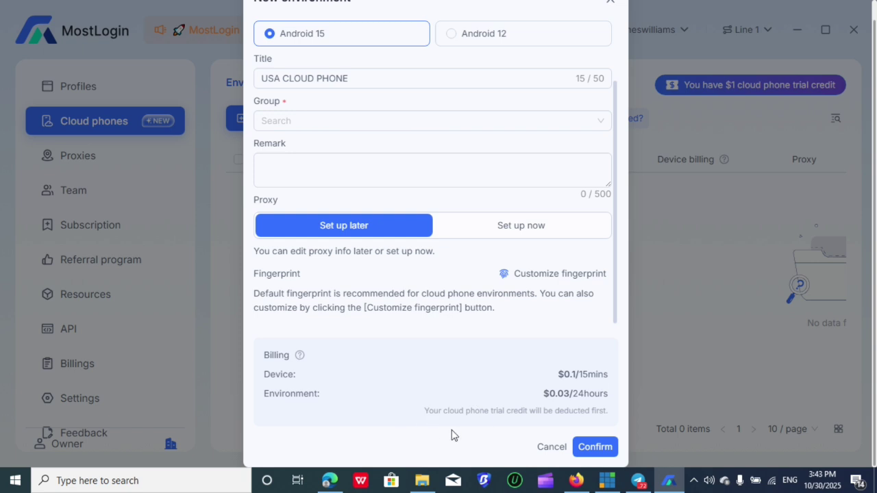
pyautogui.scroll(3, 525, 287)
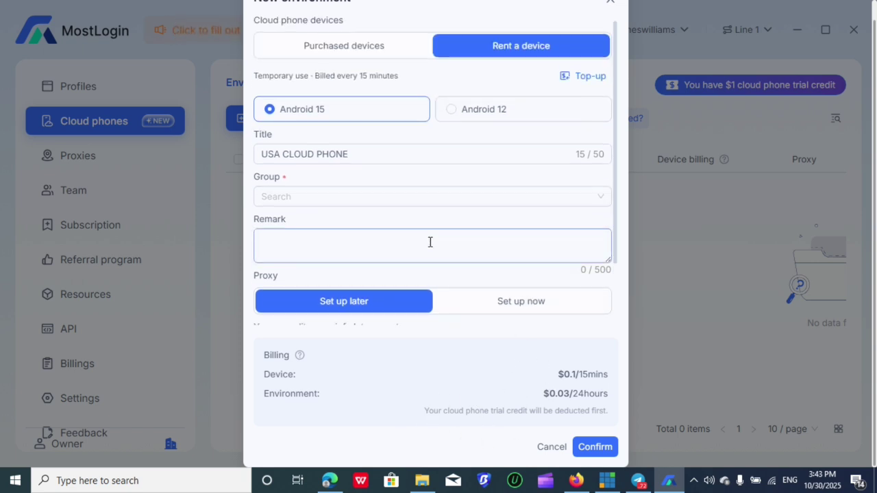
pyautogui.scroll(-3, 430, 242)
# Choose to set up the environment's proxy now instead of later.
pyautogui.click(515, 237)
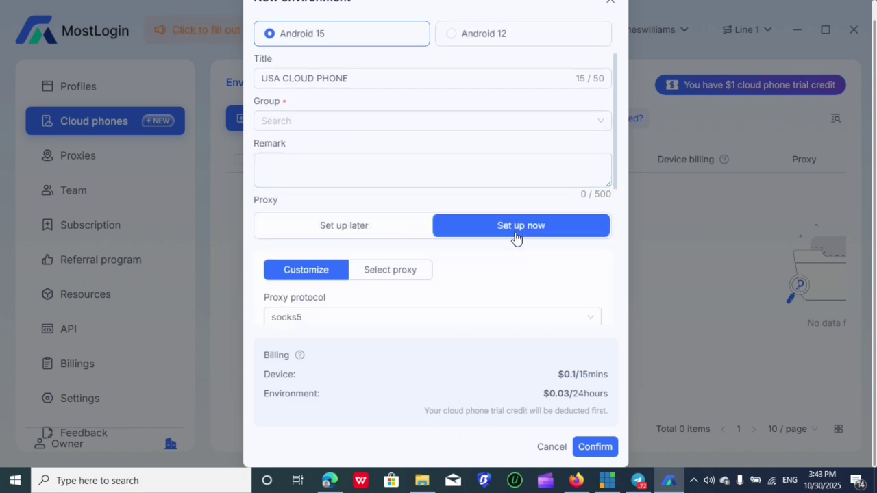
pyautogui.scroll(2, 515, 238)
pyautogui.scroll(-5, 515, 236)
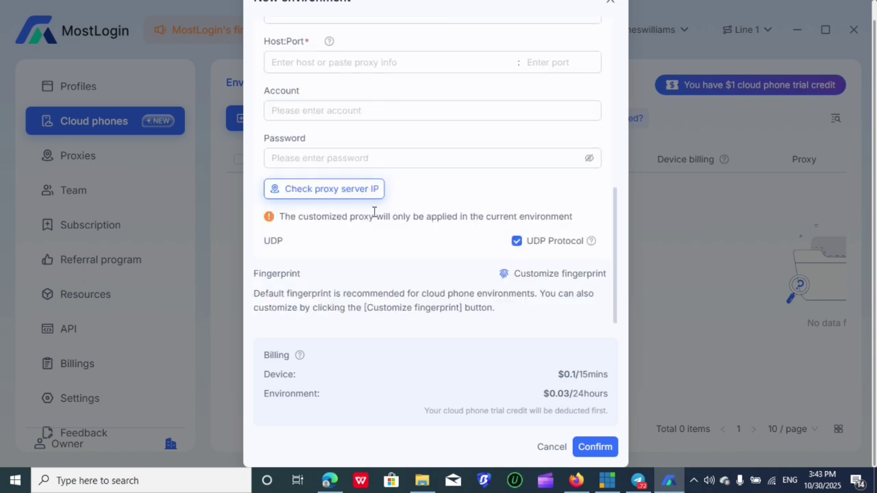
pyautogui.scroll(5, 375, 212)
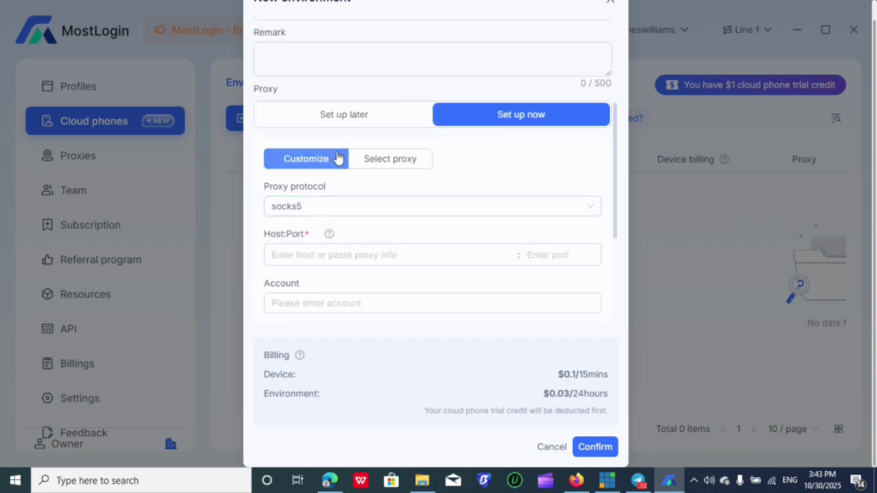
pyautogui.scroll(-5, 339, 159)
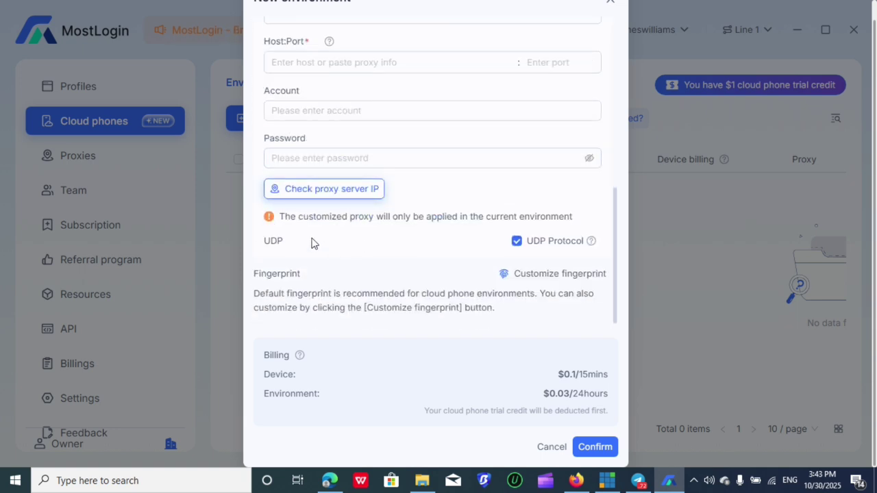
pyautogui.scroll(6, 357, 203)
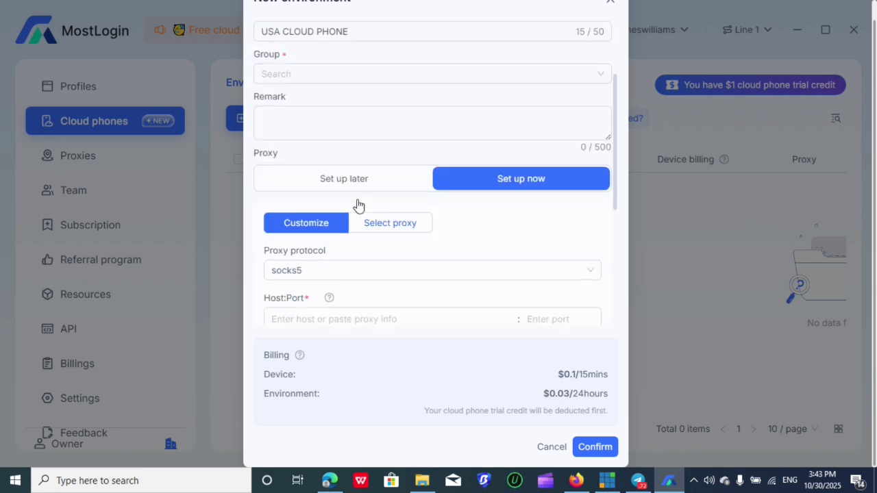
pyautogui.scroll(-2, 358, 203)
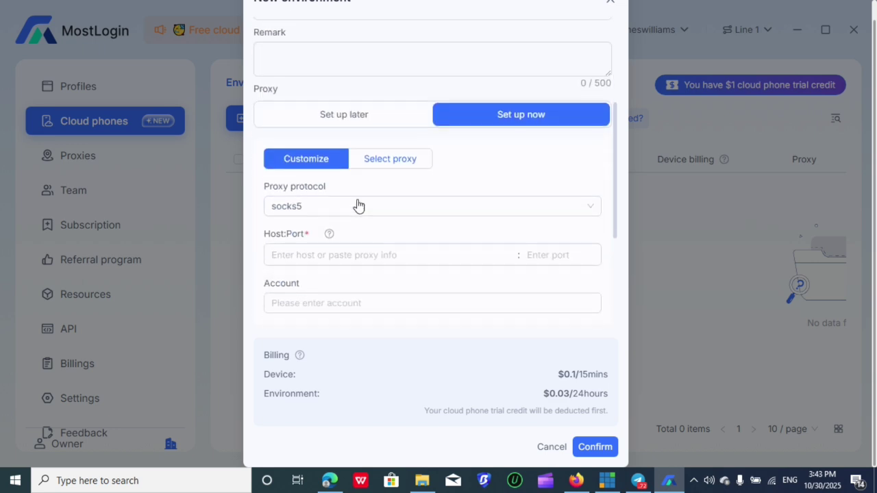
# Switch to Select proxy and pick the saved proxy from the dropdown.
pyautogui.click(406, 164)
pyautogui.click(421, 205)
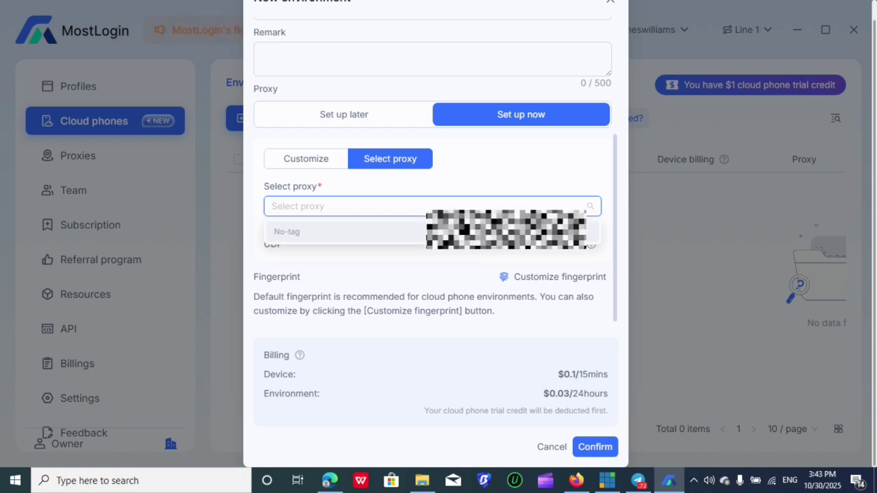
pyautogui.click(473, 232)
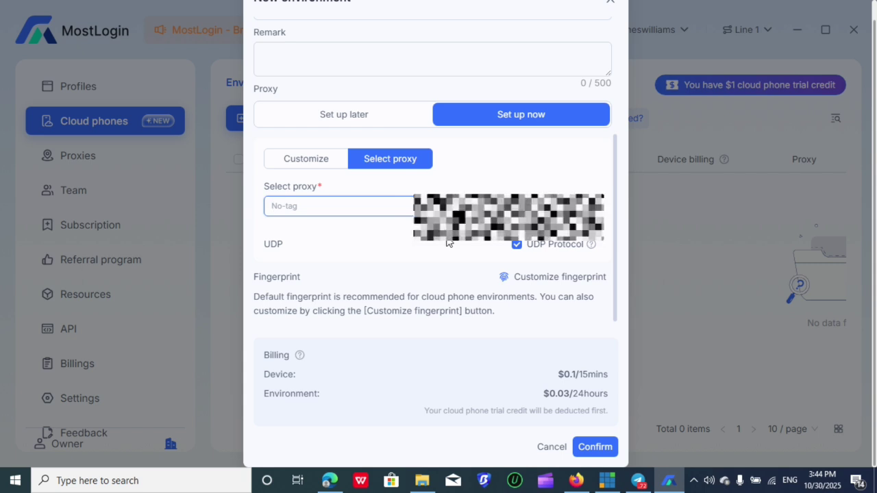
pyautogui.scroll(-1, 447, 243)
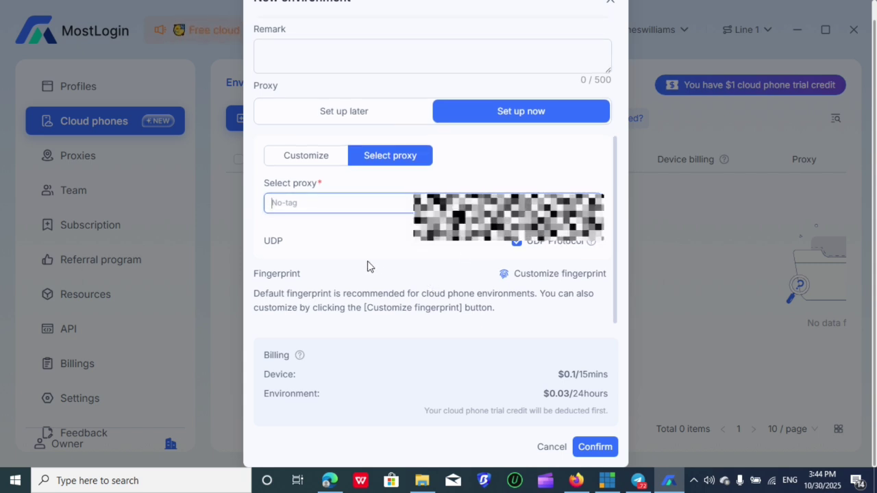
pyautogui.scroll(1, 445, 243)
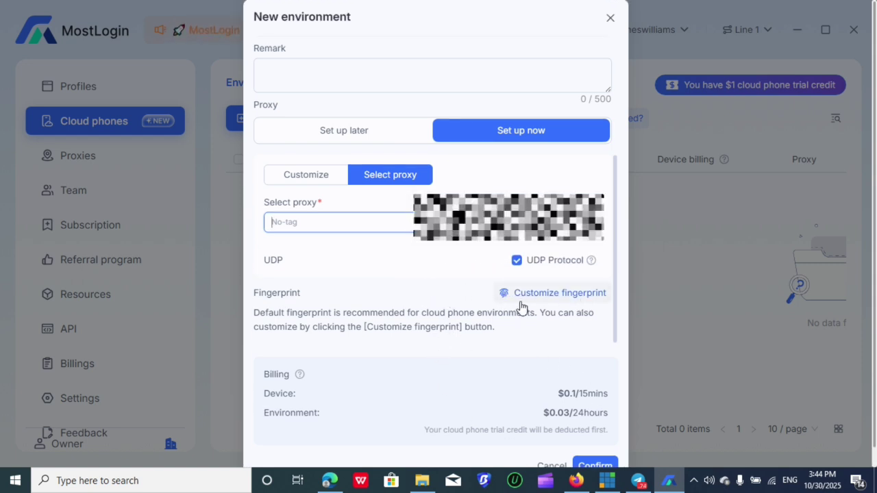
# Expand Customize fingerprint, keeping language, time zone and location based on the IP.
pyautogui.click(574, 296)
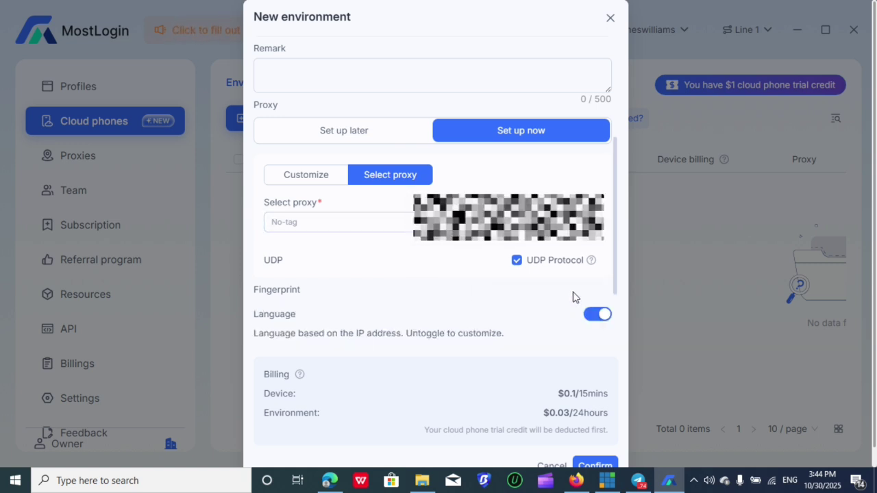
pyautogui.scroll(-2, 528, 295)
pyautogui.scroll(-1, 528, 296)
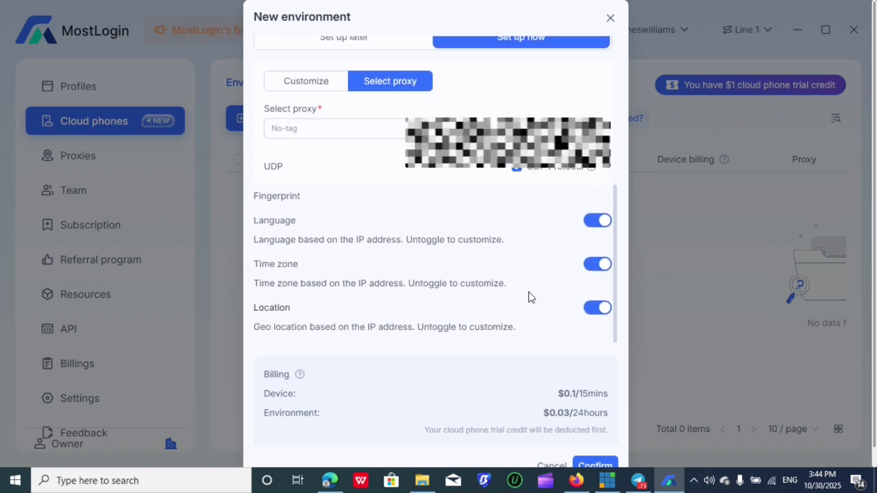
pyautogui.scroll(-1, 530, 297)
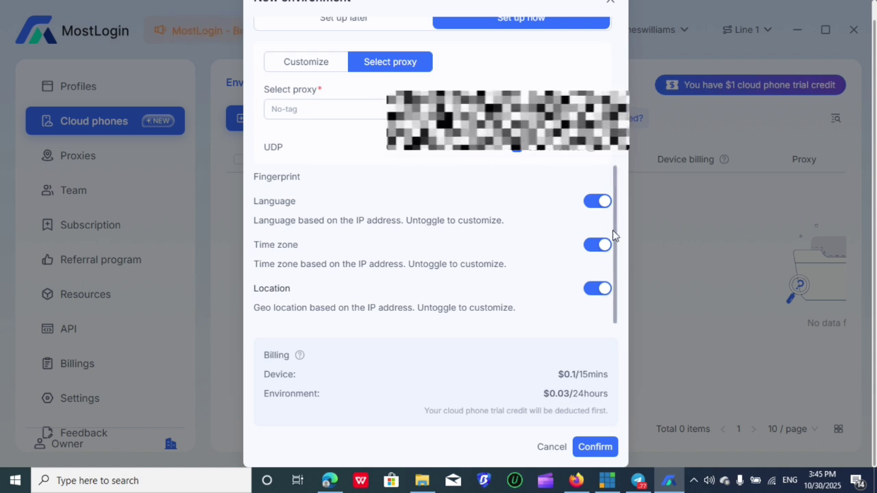
pyautogui.scroll(5, 538, 220)
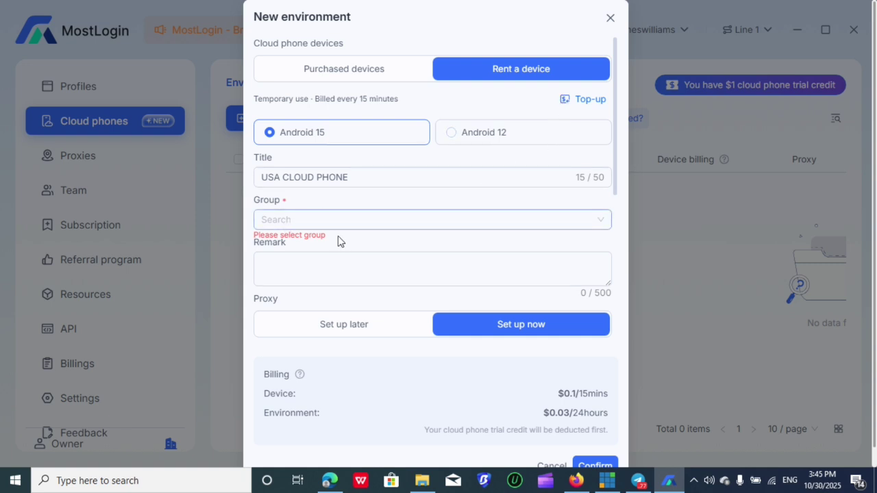
# Assign the environment to 'phone group' and confirm creating it.
pyautogui.click(381, 218)
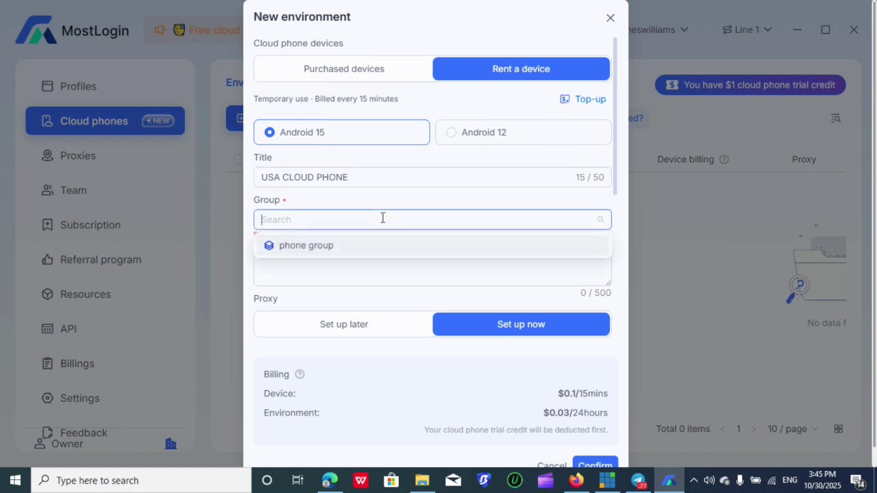
pyautogui.click(320, 245)
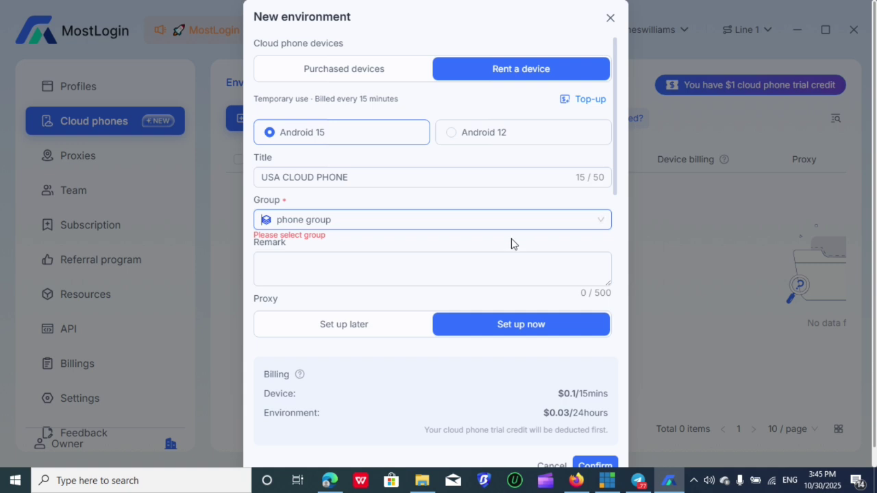
pyautogui.scroll(-1, 510, 239)
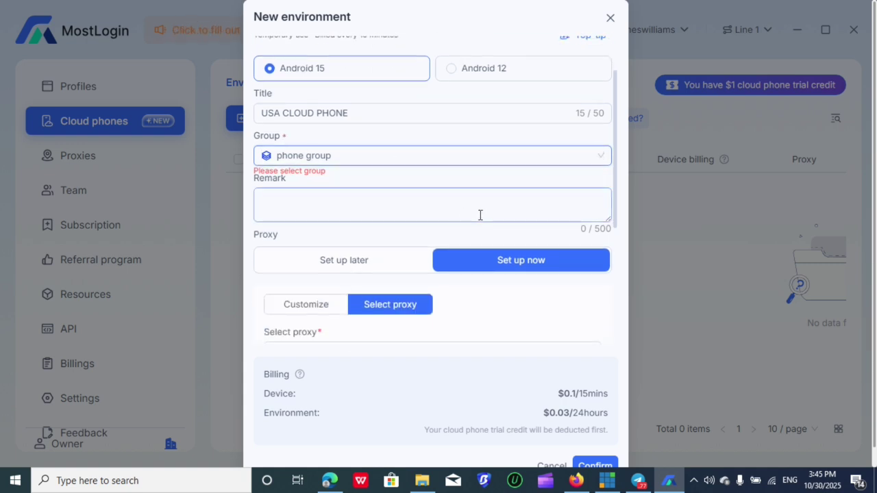
pyautogui.scroll(-3, 499, 205)
pyautogui.scroll(-1, 592, 441)
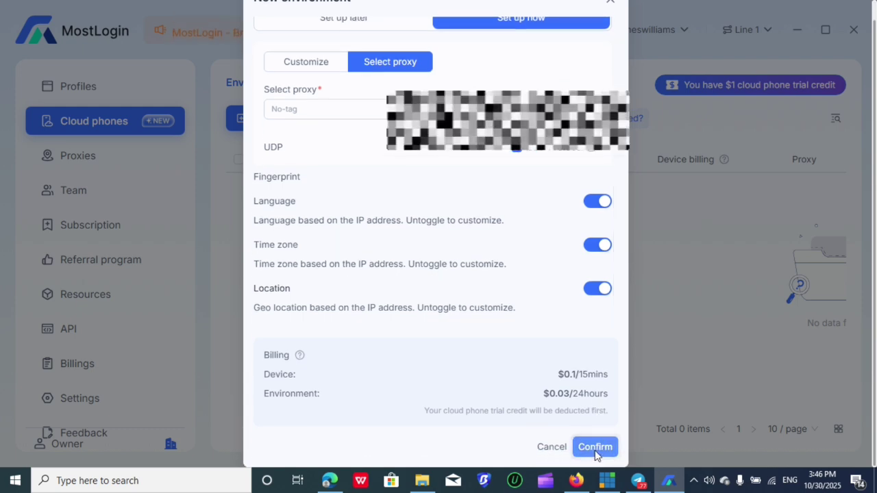
pyautogui.click(594, 448)
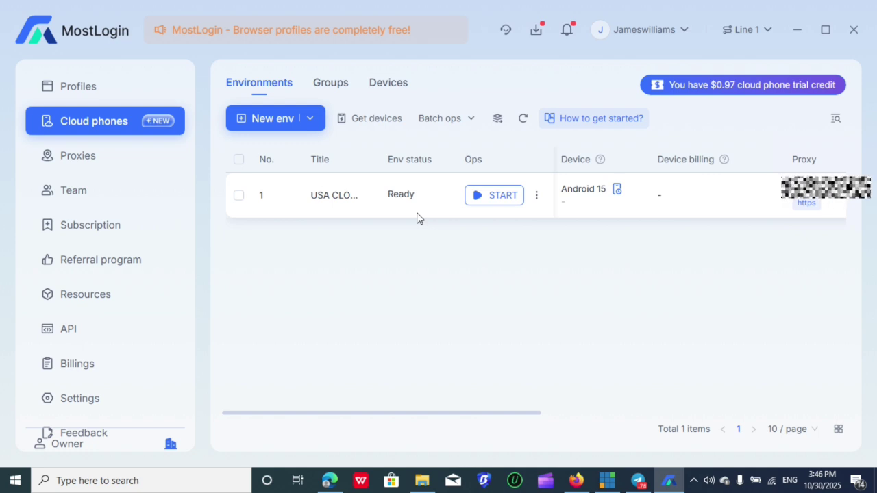
# Start the USA CLOUD PHONE so its Android home screen opens with Play Store and Chrome.
pyautogui.click(503, 196)
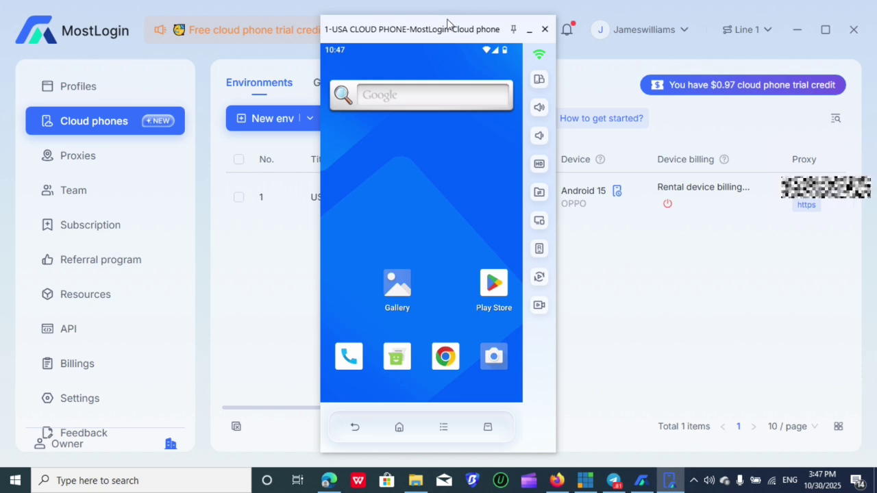
# Move the cloud phone window into place and pin it to stay on top.
pyautogui.moveTo(447, 24); pyautogui.dragTo(369, 46)
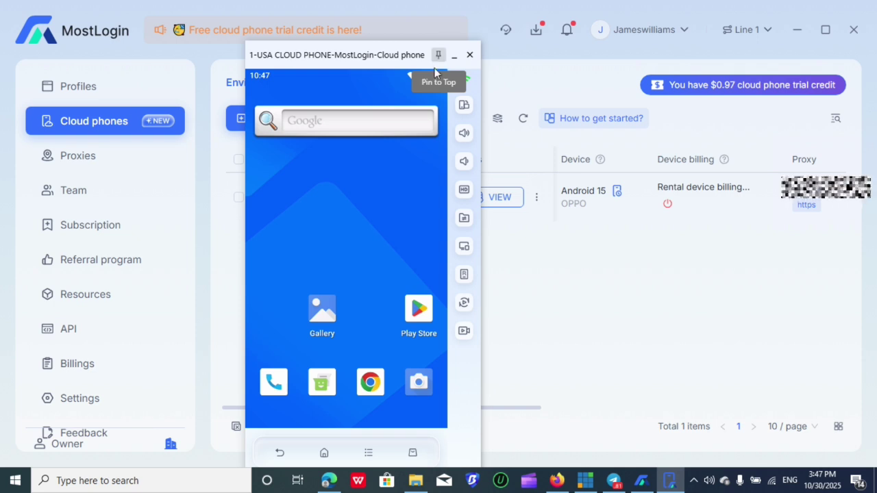
pyautogui.moveTo(383, 55)
pyautogui.mouseDown()
pyautogui.moveTo(441, 55)
pyautogui.moveTo(389, 43)
pyautogui.mouseUp()
pyautogui.click(219, 306)
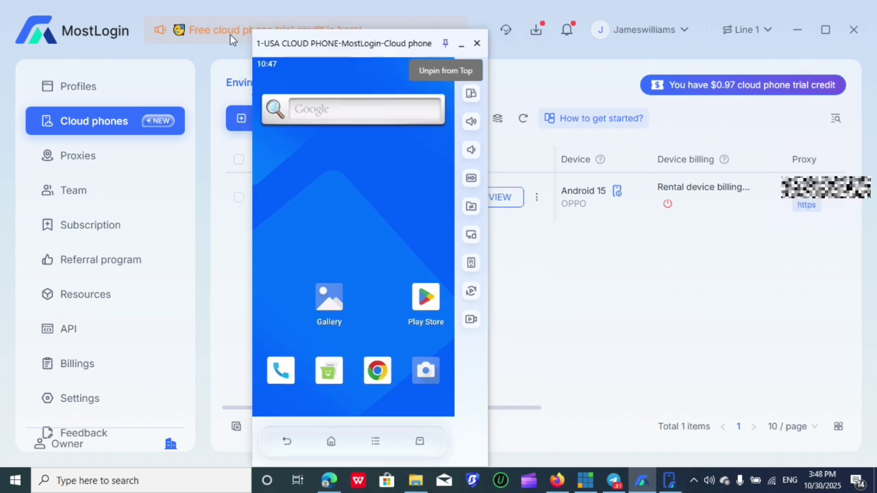
pyautogui.click(445, 43)
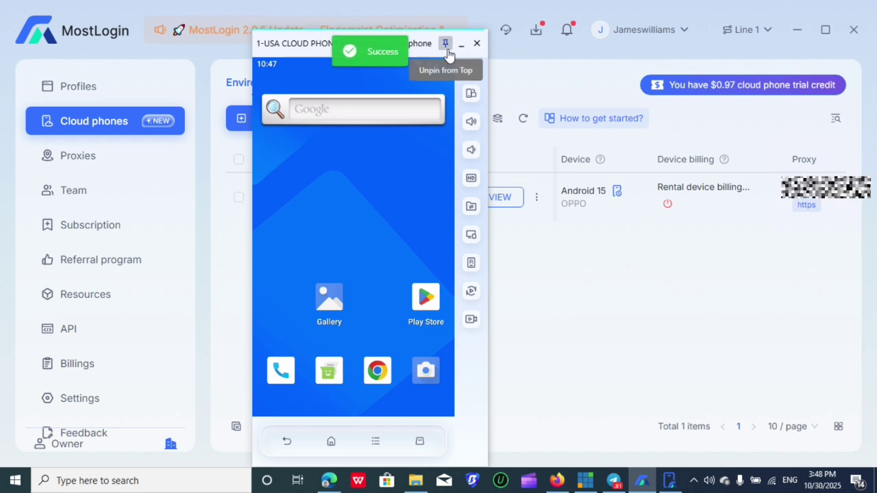
pyautogui.click(675, 10)
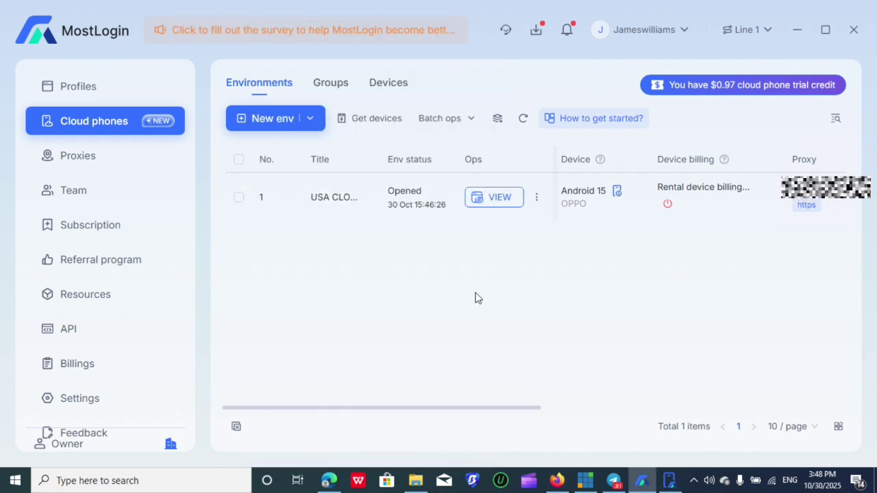
pyautogui.click(671, 482)
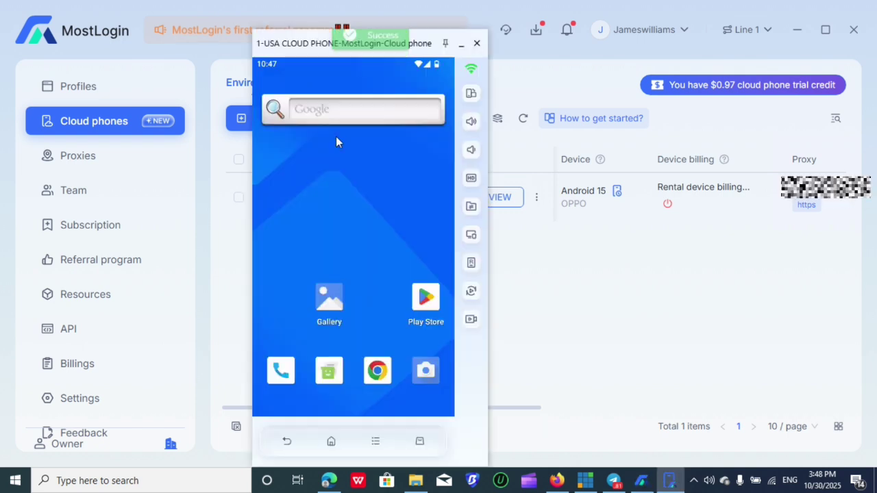
pyautogui.click(445, 44)
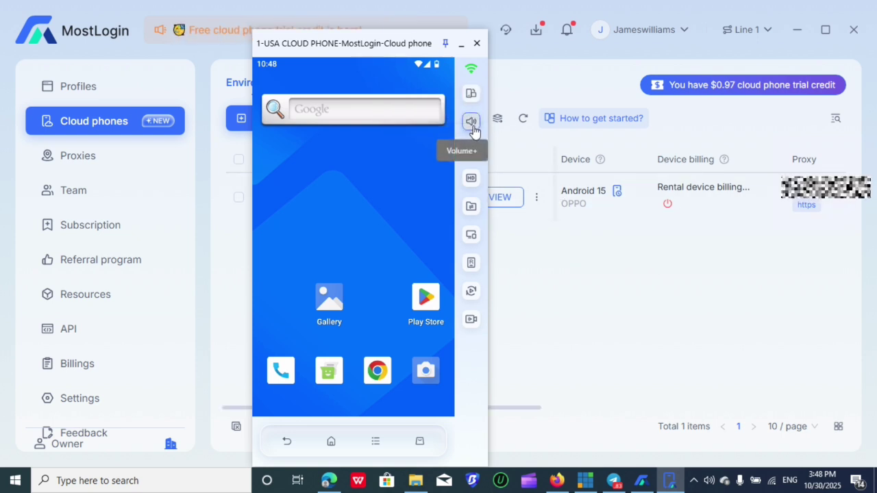
# Raise and lower the phone's volume, then view and dismiss the stream resolution choices.
pyautogui.click(471, 122)
pyautogui.click(471, 122)
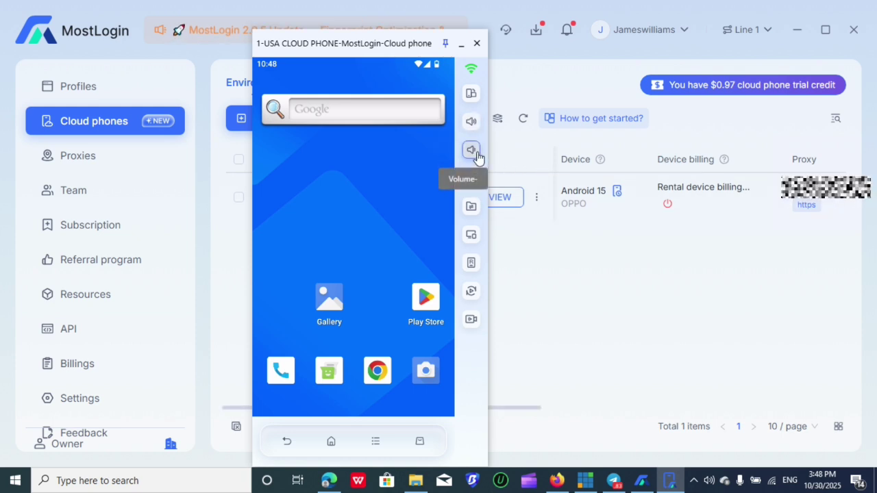
pyautogui.click(472, 150)
pyautogui.click(470, 122)
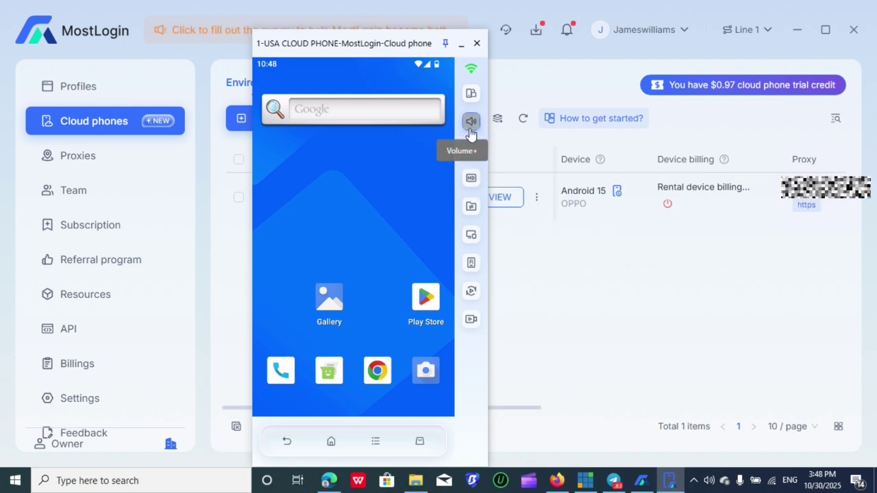
pyautogui.click(470, 128)
pyautogui.click(470, 129)
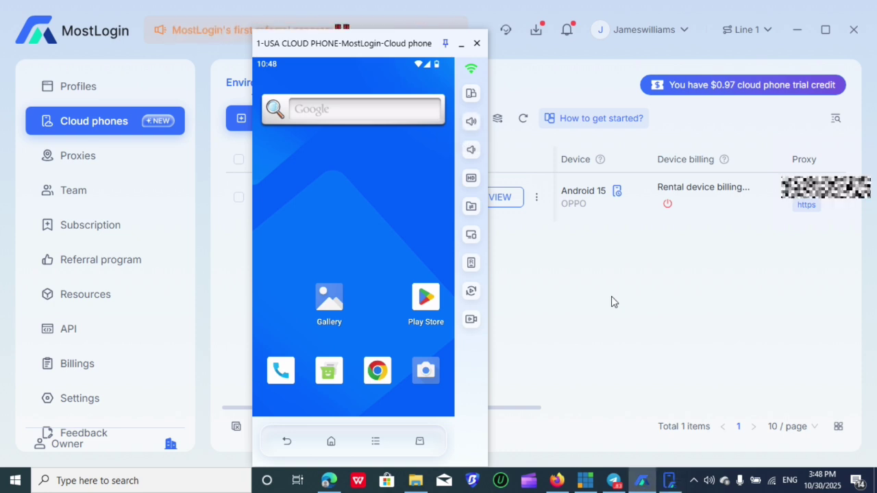
pyautogui.click(469, 182)
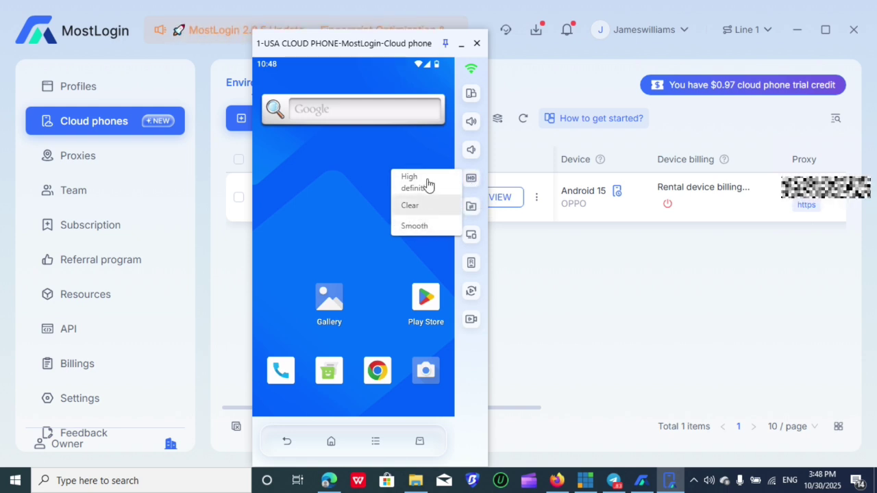
pyautogui.click(618, 318)
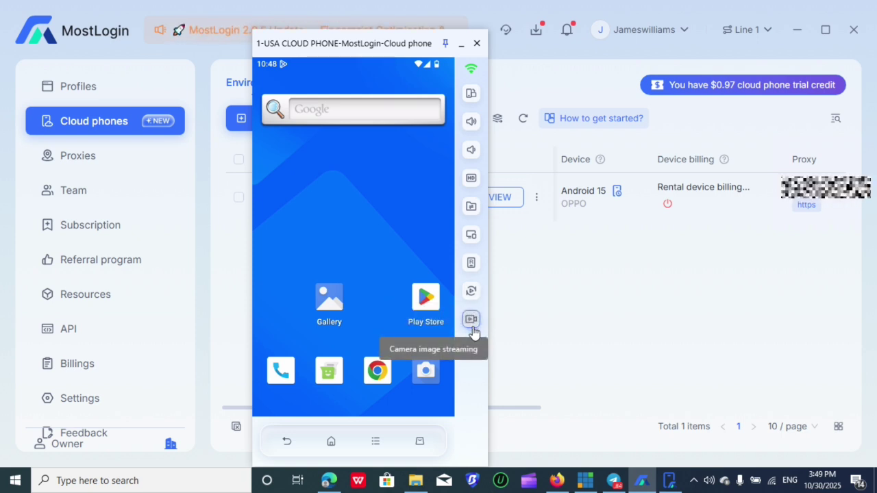
pyautogui.click(471, 236)
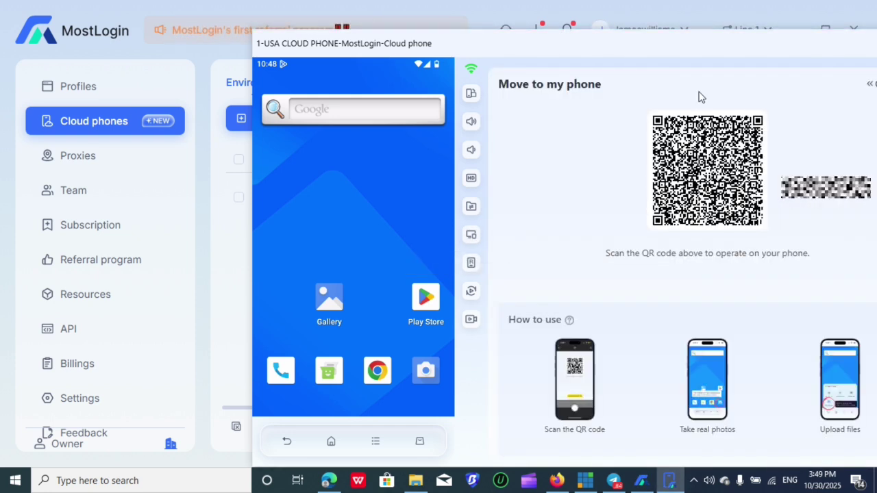
pyautogui.moveTo(636, 56); pyautogui.dragTo(525, 61)
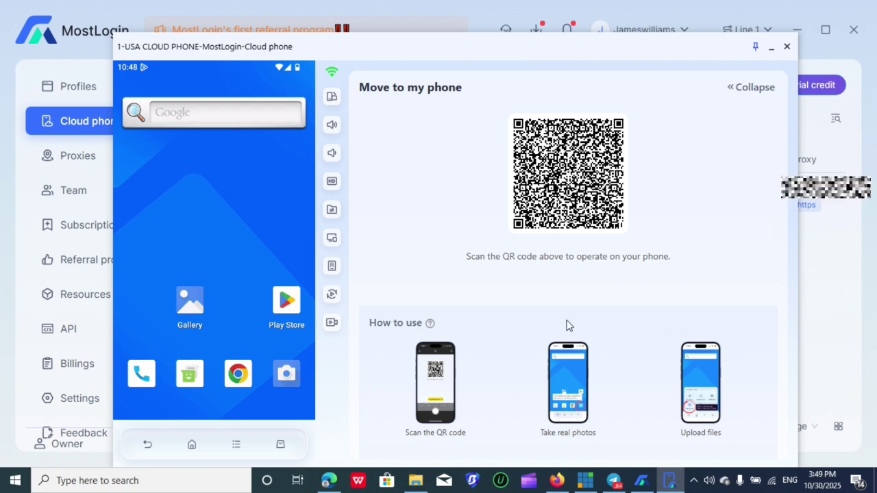
pyautogui.moveTo(562, 361)
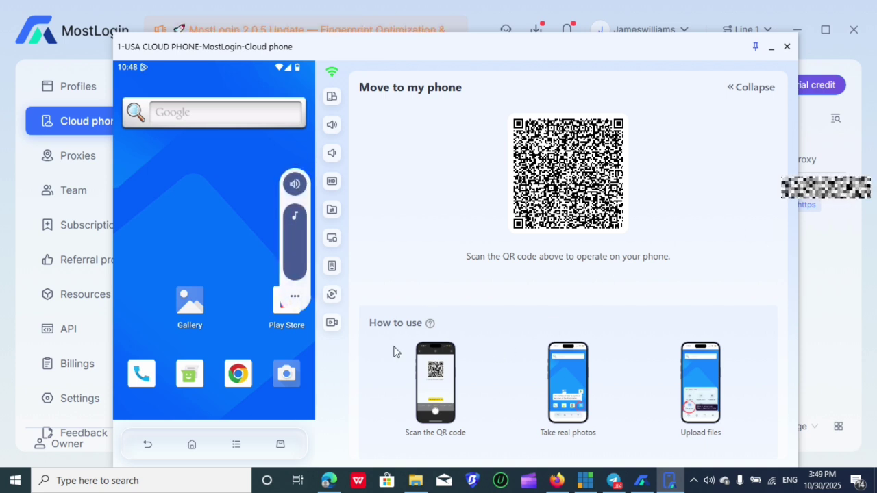
pyautogui.moveTo(449, 411)
pyautogui.moveTo(548, 419)
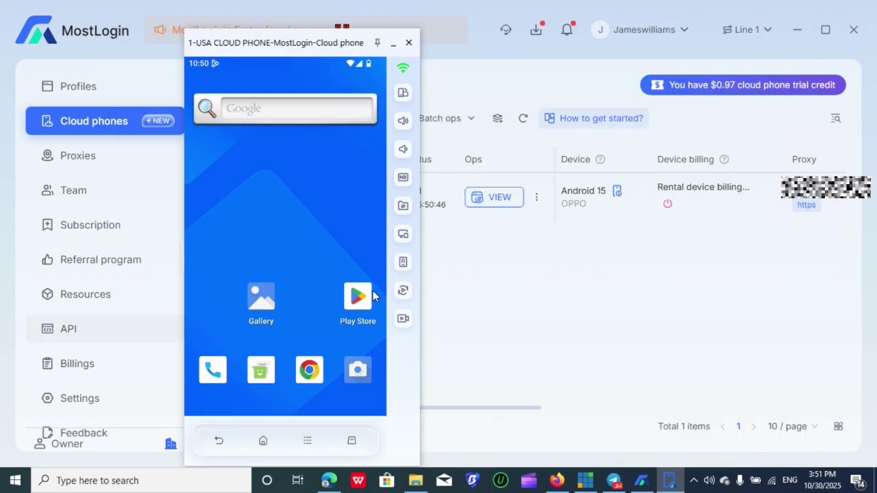
# Reposition the cloud phone window over the device table, then minimize the main MostLogin window.
pyautogui.moveTo(301, 44); pyautogui.dragTo(212, 45)
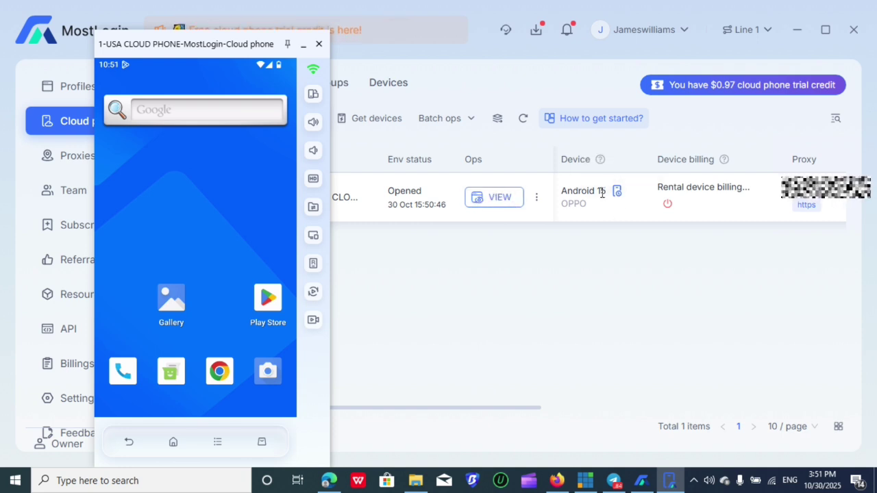
pyautogui.moveTo(561, 191); pyautogui.dragTo(540, 207)
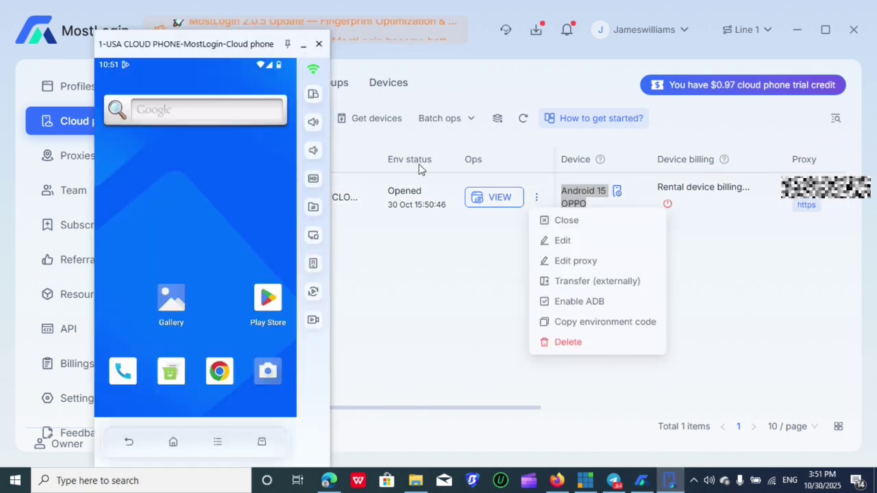
pyautogui.moveTo(301, 61); pyautogui.dragTo(451, 71)
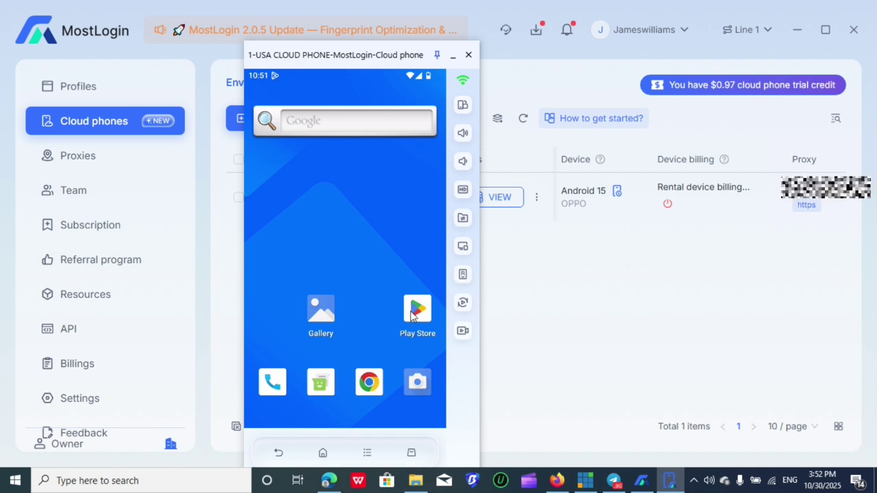
pyautogui.moveTo(378, 56); pyautogui.dragTo(377, 27)
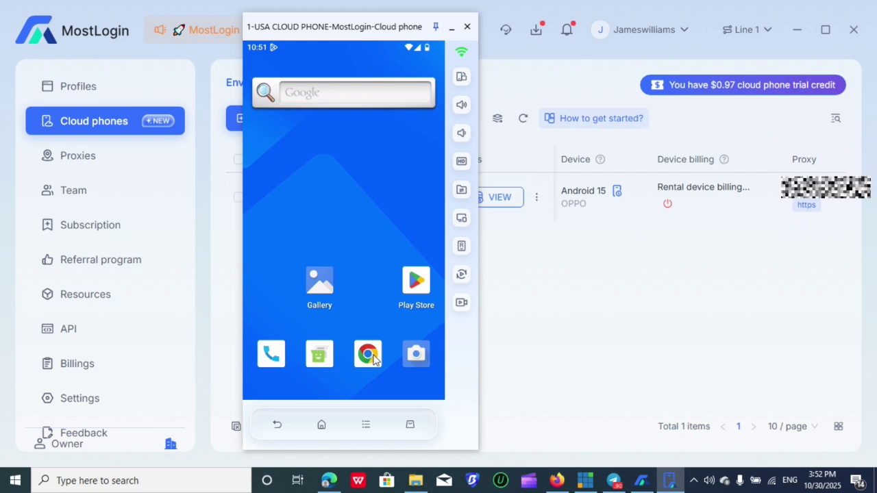
pyautogui.moveTo(461, 57)
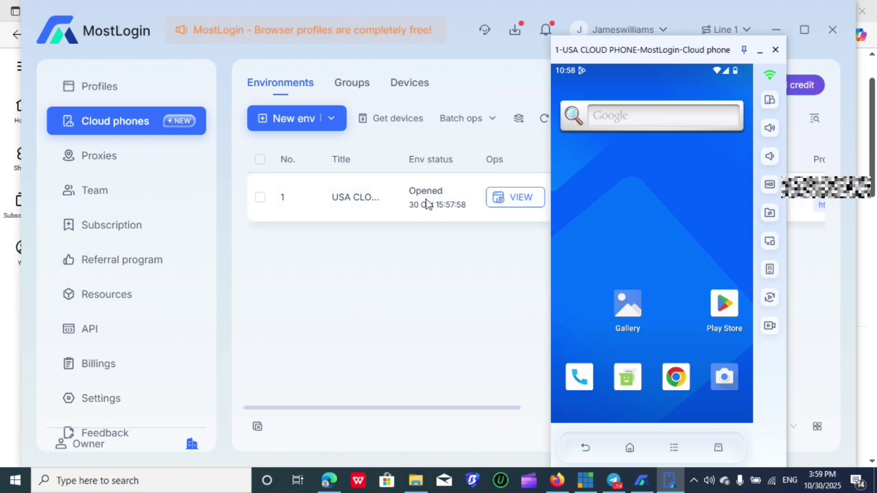
pyautogui.click(775, 30)
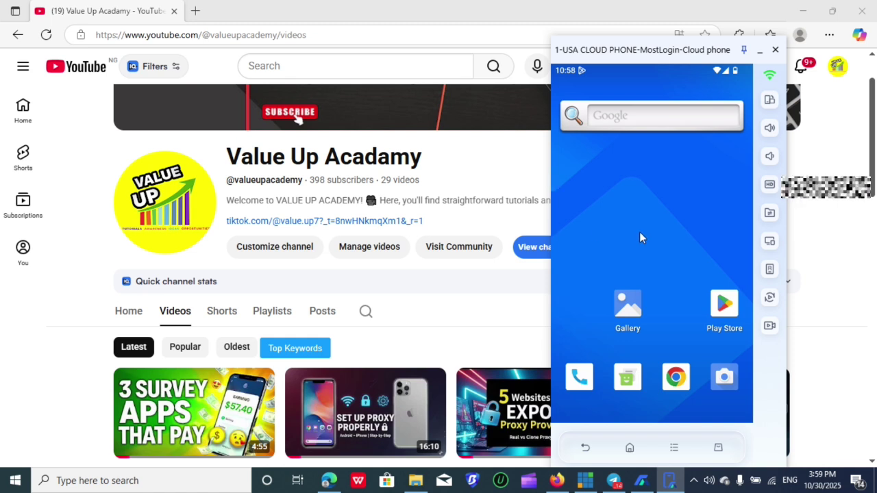